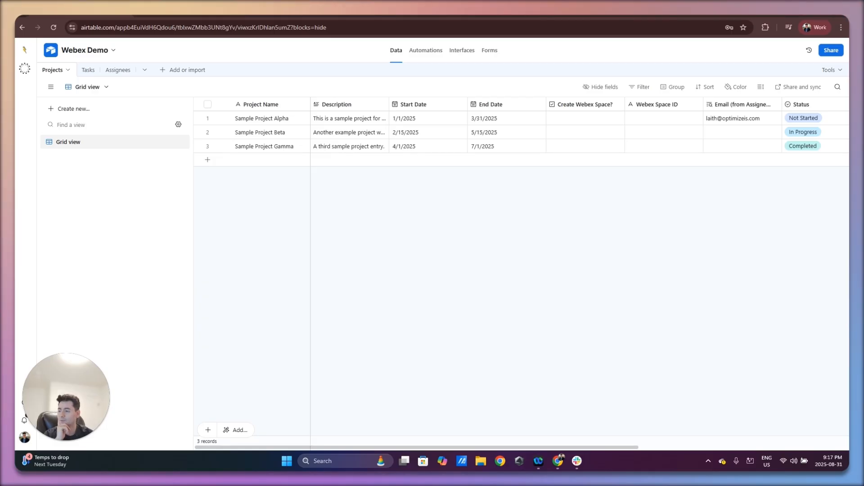
# Step: Switch to the Webex developer docs and review the Create a Room request body and the Create a Membership reference
pyautogui.click(285, 16)
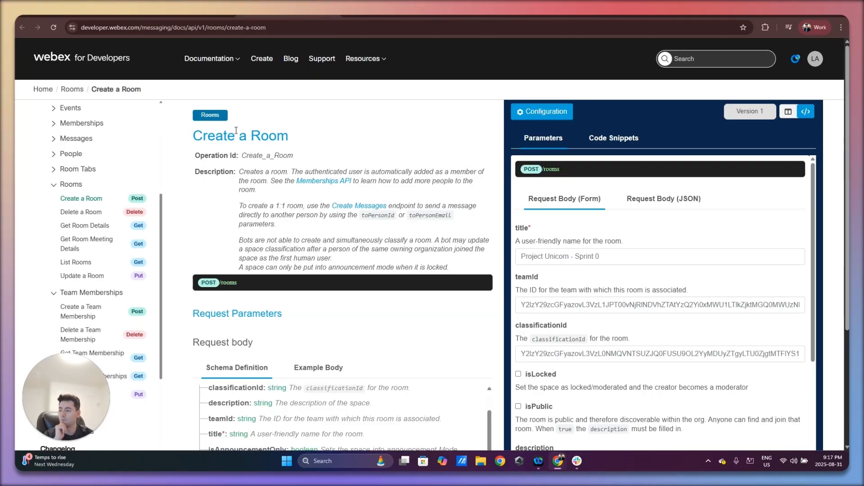
pyautogui.scroll(-2, 276, 155)
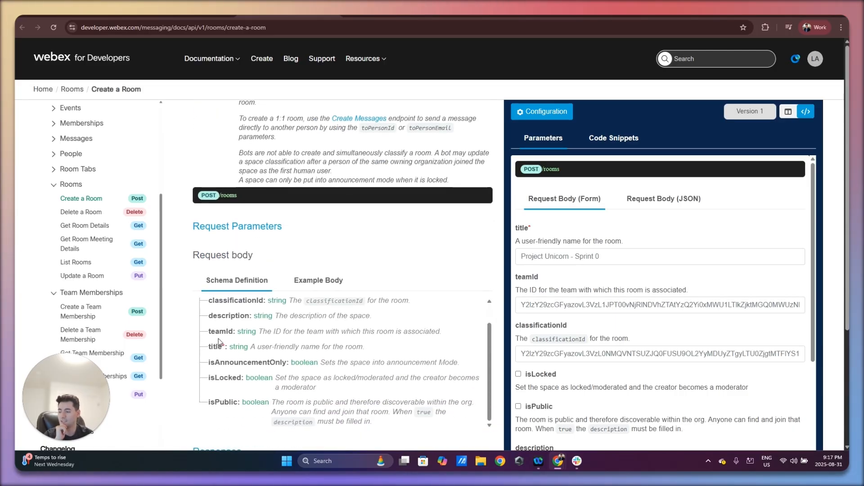
pyautogui.scroll(-1, 277, 352)
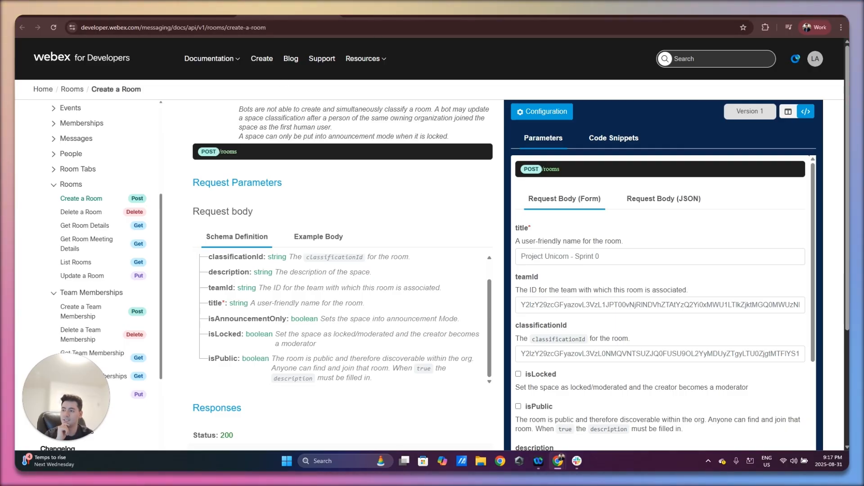
pyautogui.click(378, 17)
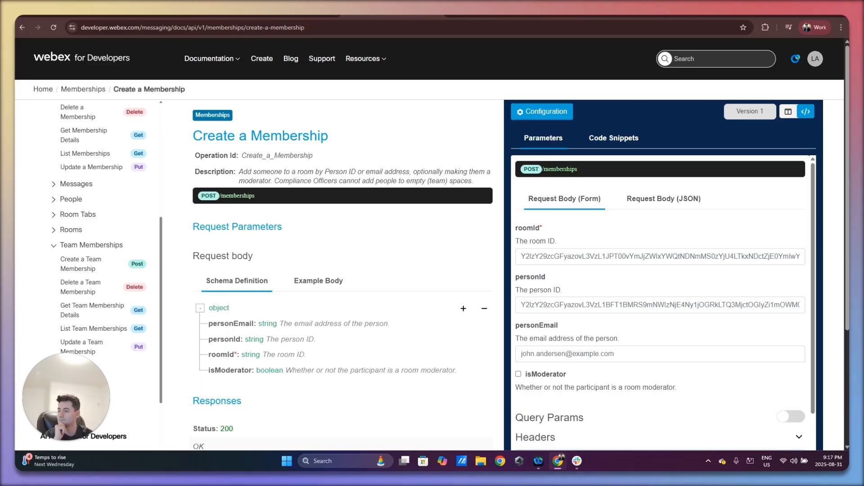
# Step: In the Webex Demo base in Airtable, create a new automation triggered when a record matches conditions
pyautogui.click(104, 17)
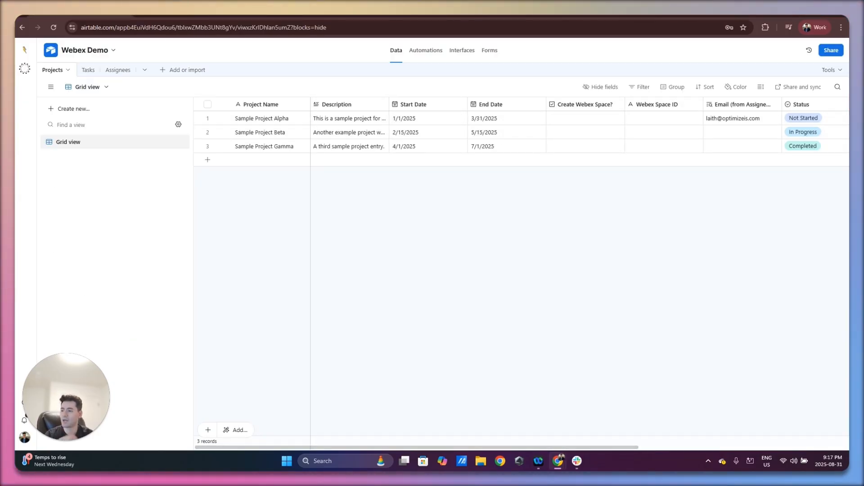
pyautogui.click(176, 17)
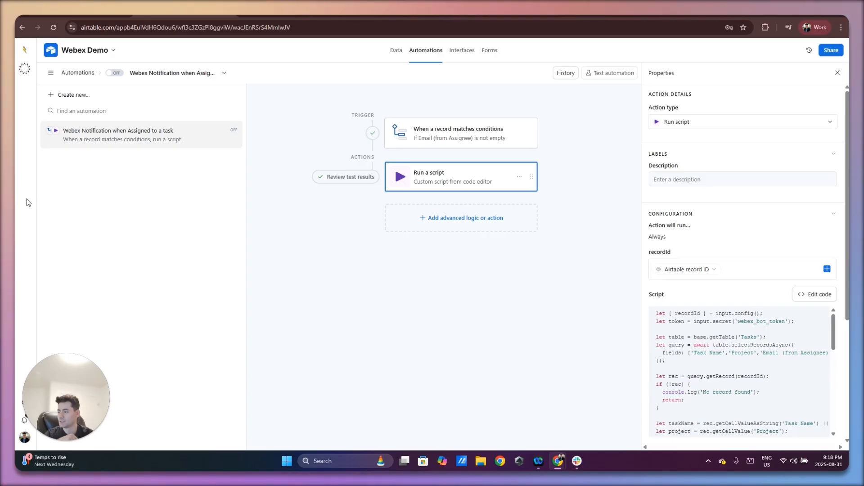
pyautogui.click(145, 92)
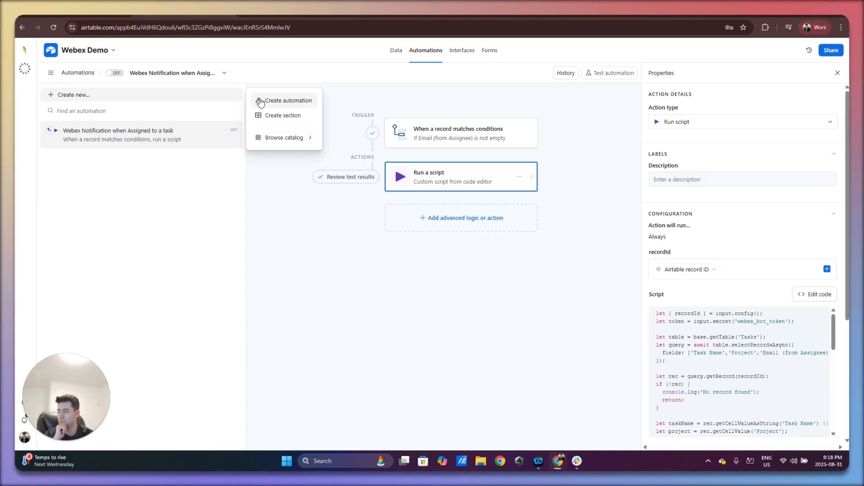
pyautogui.click(259, 100)
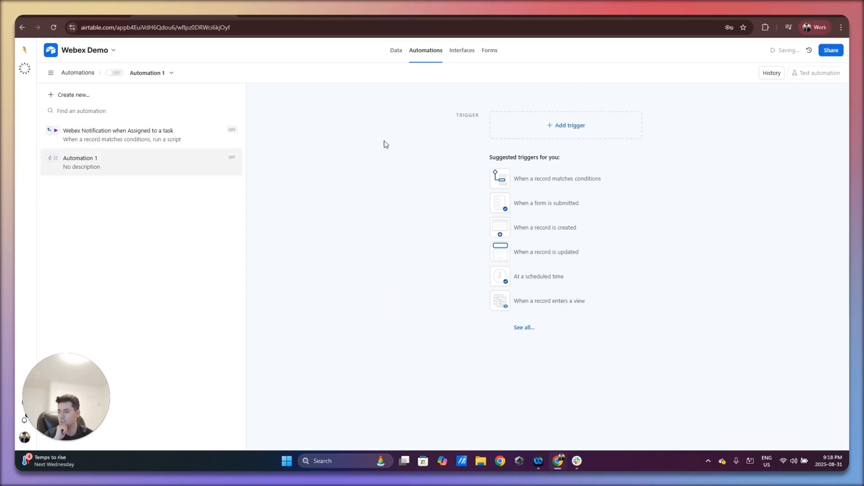
pyautogui.click(566, 129)
pyautogui.click(557, 155)
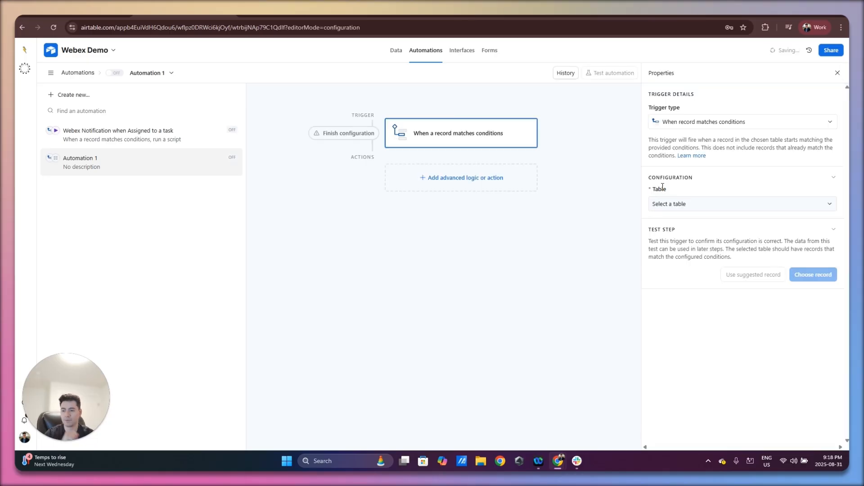
# Step: Configure the trigger for the Projects table with the condition that Create Webex Space? is checked
pyautogui.click(672, 202)
pyautogui.click(674, 234)
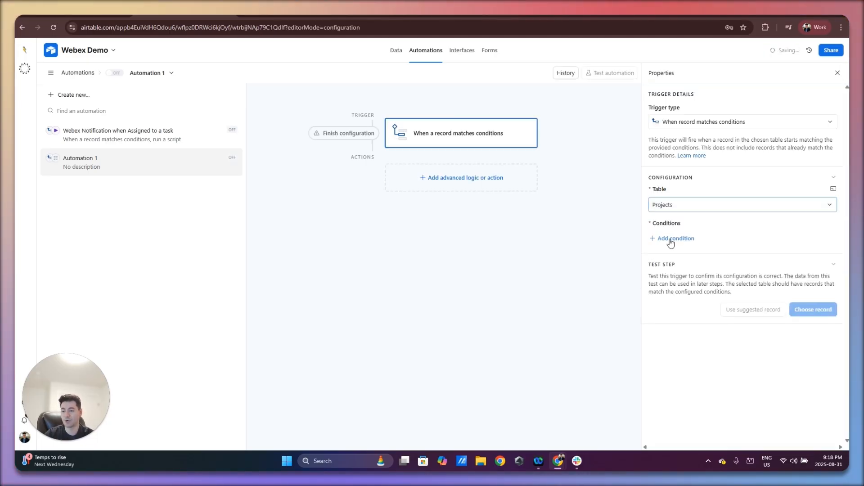
pyautogui.click(670, 243)
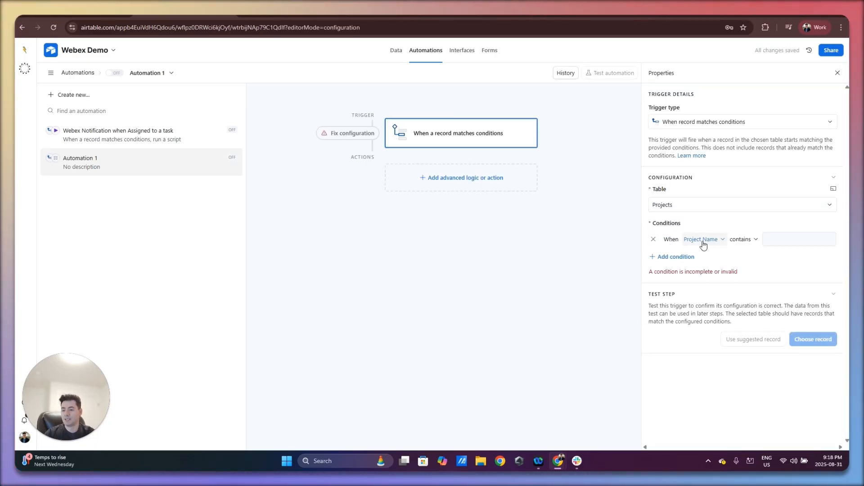
pyautogui.click(702, 240)
pyautogui.click(717, 282)
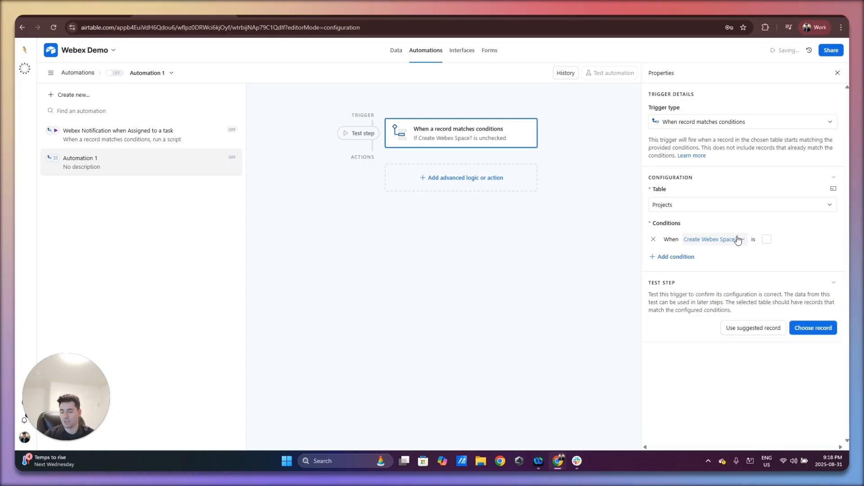
pyautogui.click(767, 242)
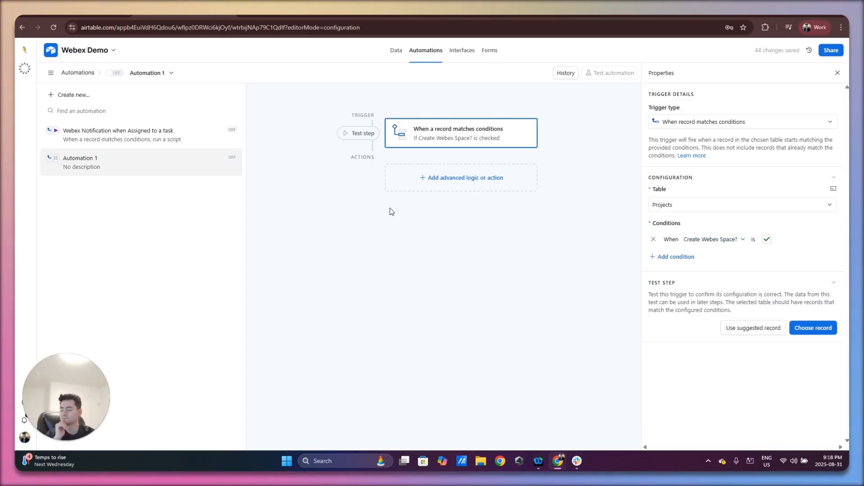
# Step: Add a Run script action with an input variable named recordId set to the Airtable record ID
pyautogui.click(459, 180)
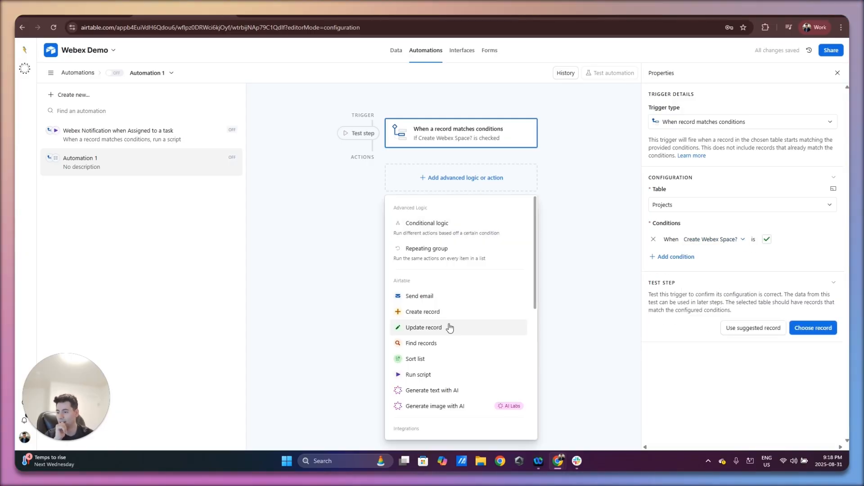
pyautogui.click(436, 375)
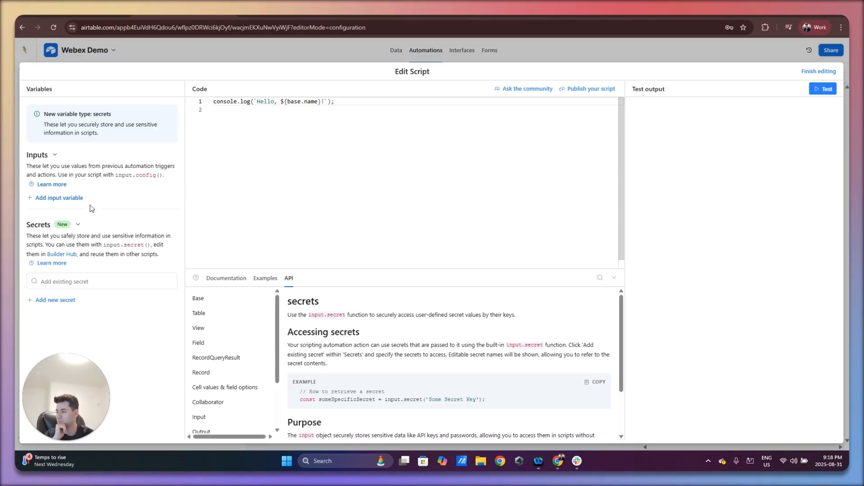
pyautogui.click(63, 198)
pyautogui.write('rex')
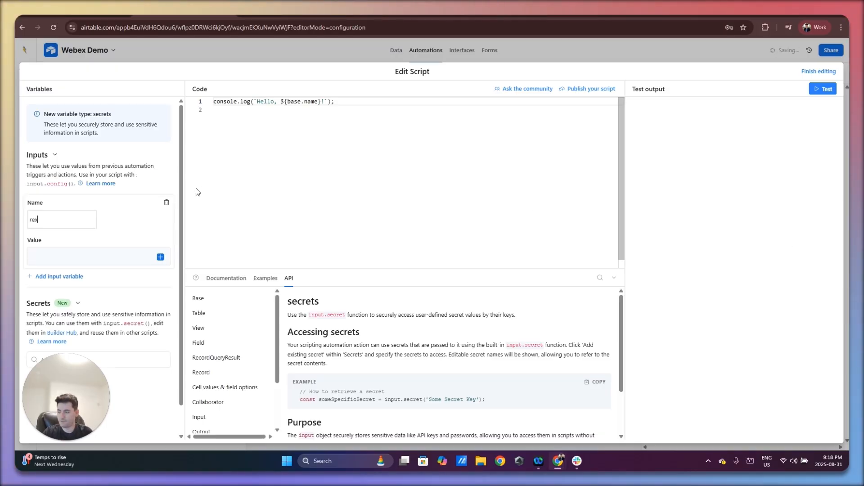
pyautogui.press('BackSpace')
pyautogui.write('cord')
pyautogui.press('capslock')
pyautogui.write('I')
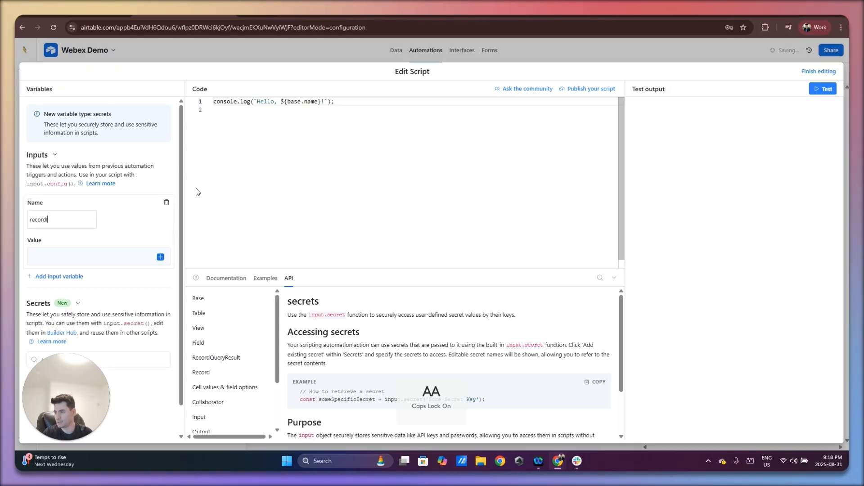
pyautogui.press('capslock')
pyautogui.write('d')
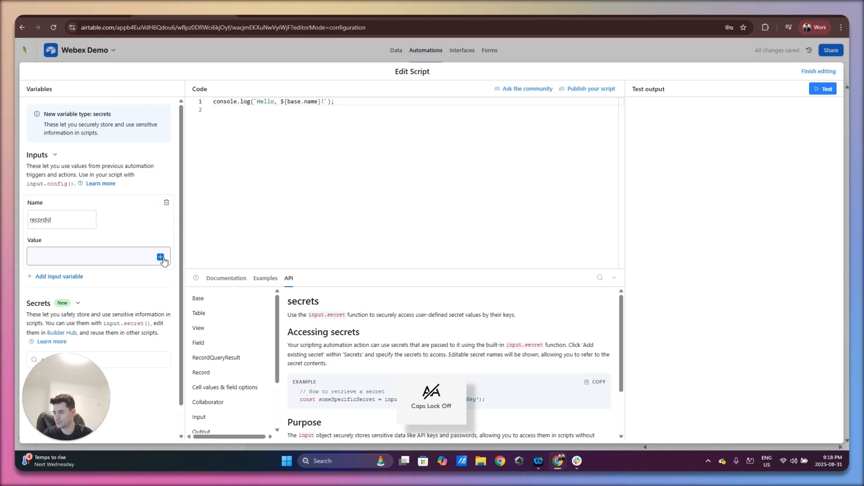
pyautogui.click(164, 261)
pyautogui.click(184, 368)
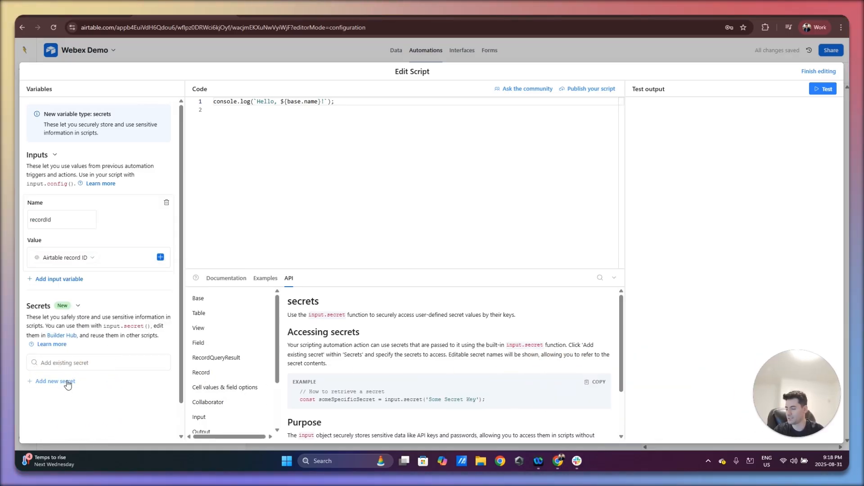
# Step: Attach the existing secret webex_bot_token to the script and confirm its use
pyautogui.click(70, 363)
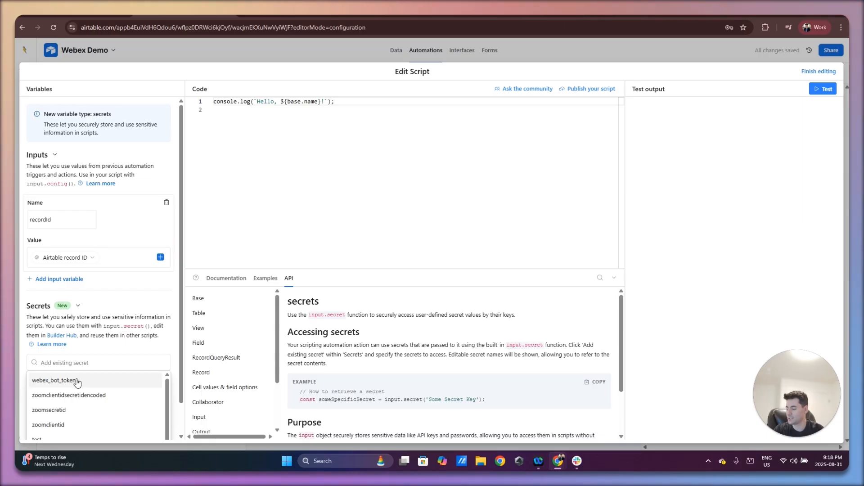
pyautogui.click(68, 379)
pyautogui.click(522, 293)
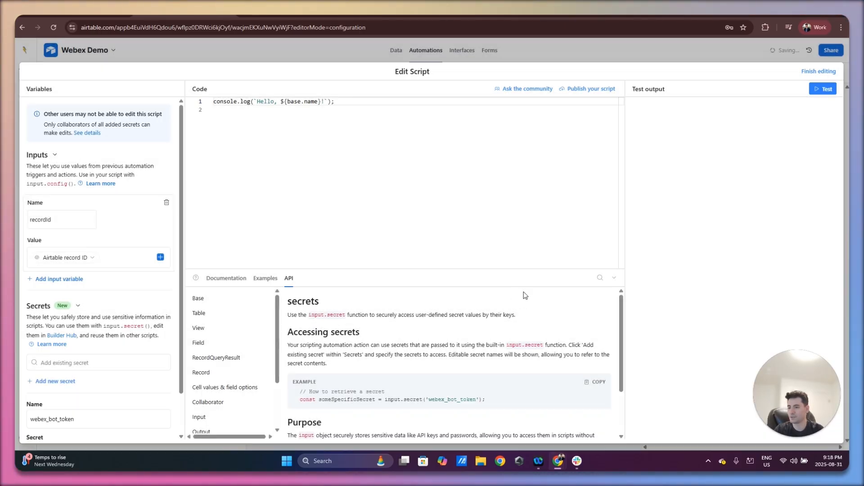
# Step: Replace the default code with the prepared script that creates a Webex room, adds members by e-mail and saves the Webex Space ID
pyautogui.click(365, 171)
pyautogui.hotkey('ctrl', 'a')
pyautogui.hotkey('ctrl', 'v')
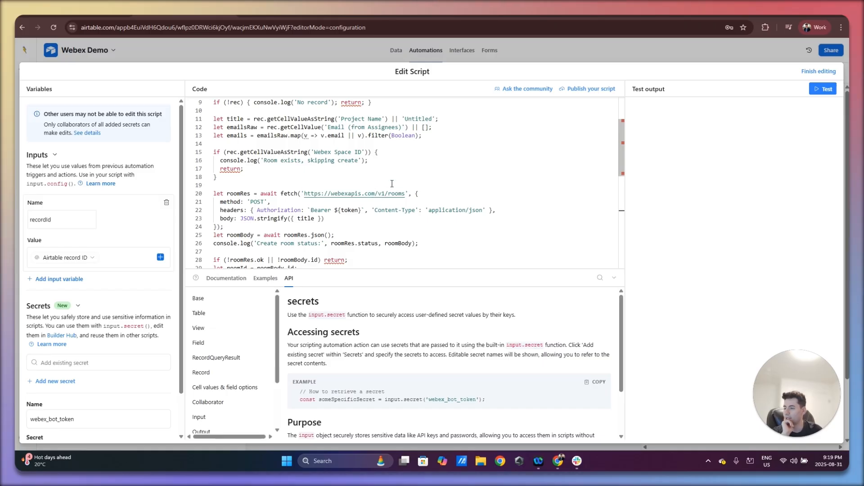
pyautogui.scroll(-1, 394, 185)
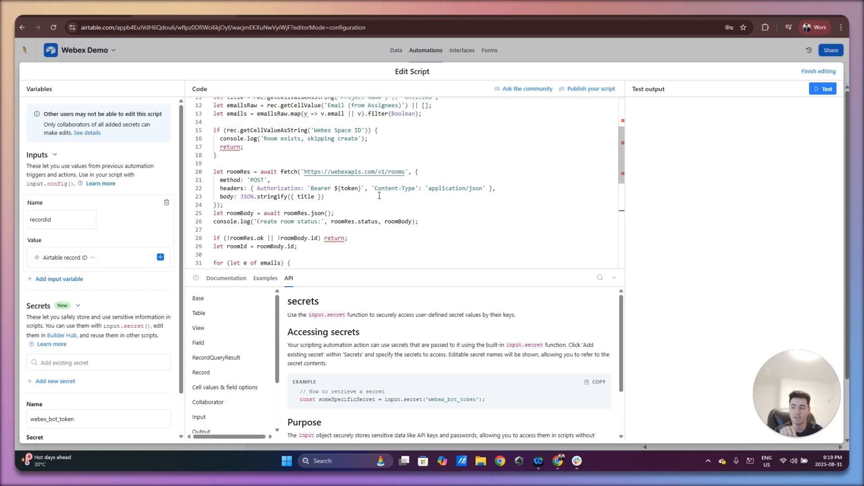
pyautogui.scroll(-2, 361, 180)
pyautogui.scroll(-1, 340, 173)
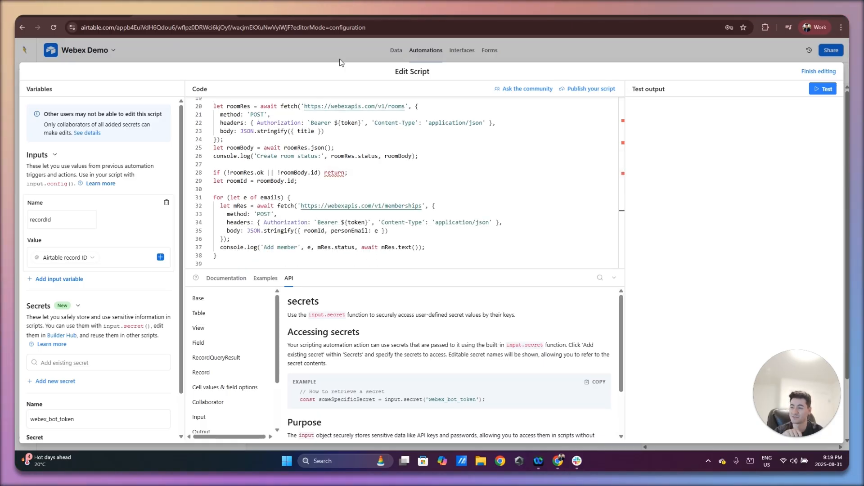
# Step: Widen the Email (from Assignees) column in the Projects table so its full field name fits
pyautogui.click(81, 17)
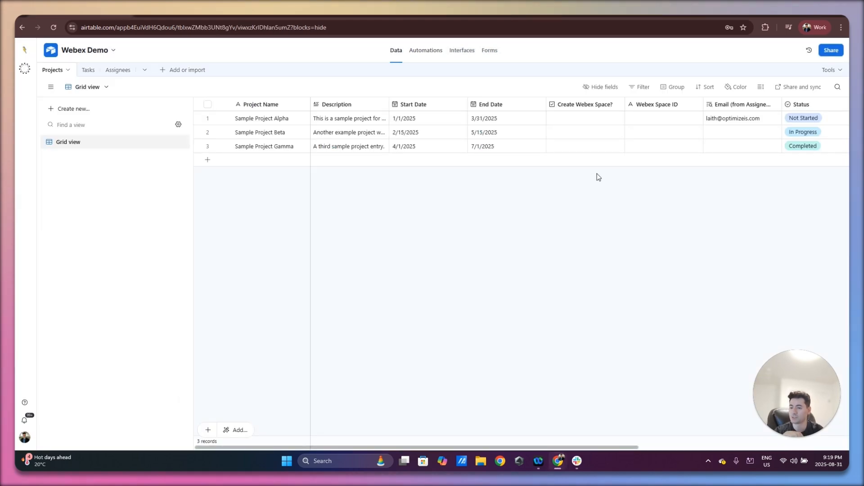
pyautogui.hscroll(2, 597, 173)
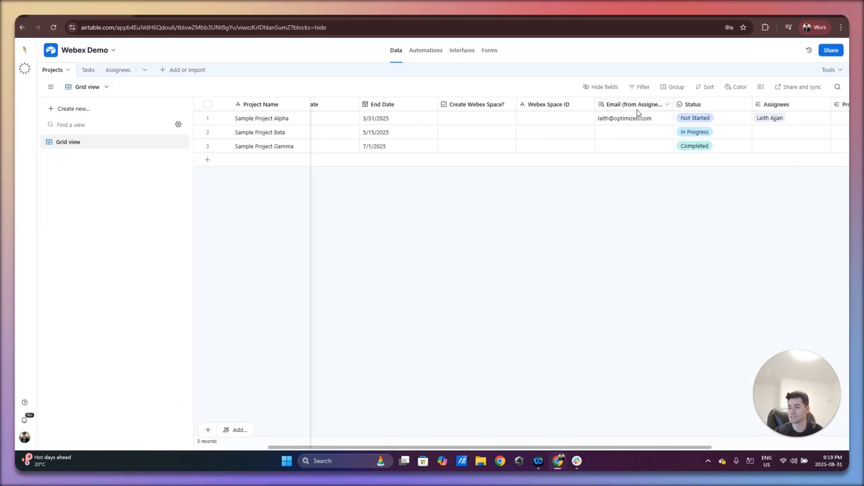
pyautogui.moveTo(674, 105); pyautogui.dragTo(723, 105)
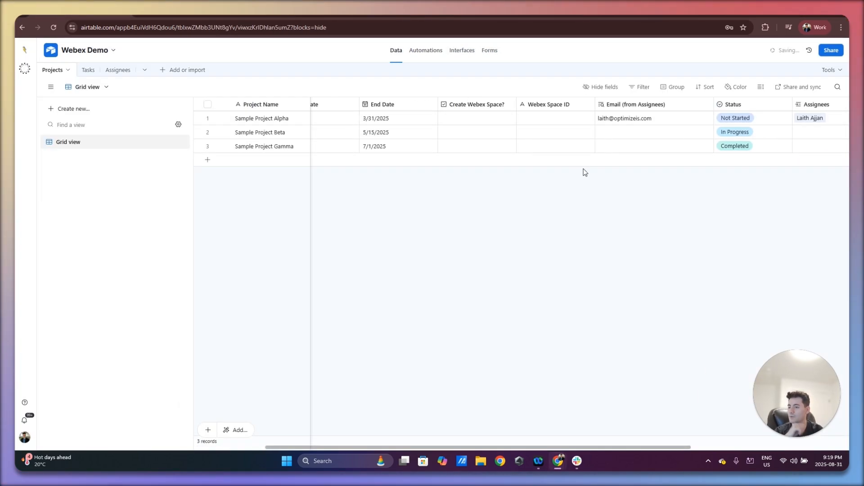
# Step: Review the script's room creation, membership and record update code, and finish editing the script
pyautogui.click(185, 17)
pyautogui.scroll(-1, 444, 245)
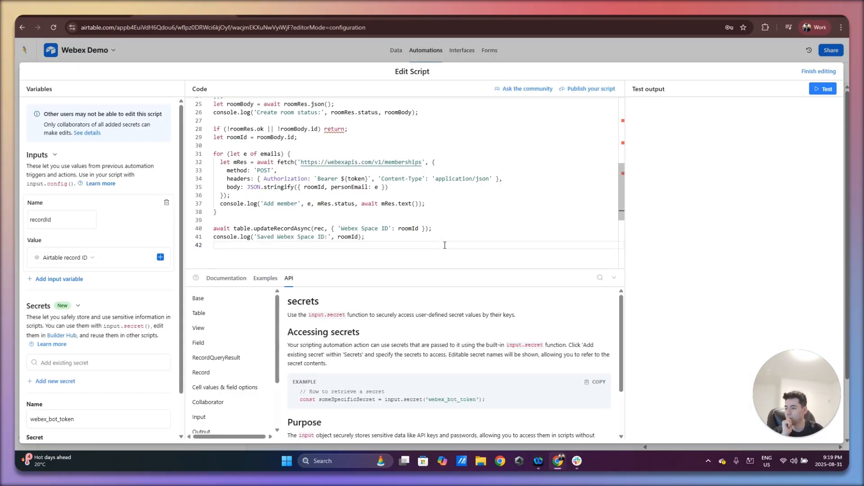
pyautogui.scroll(2, 436, 228)
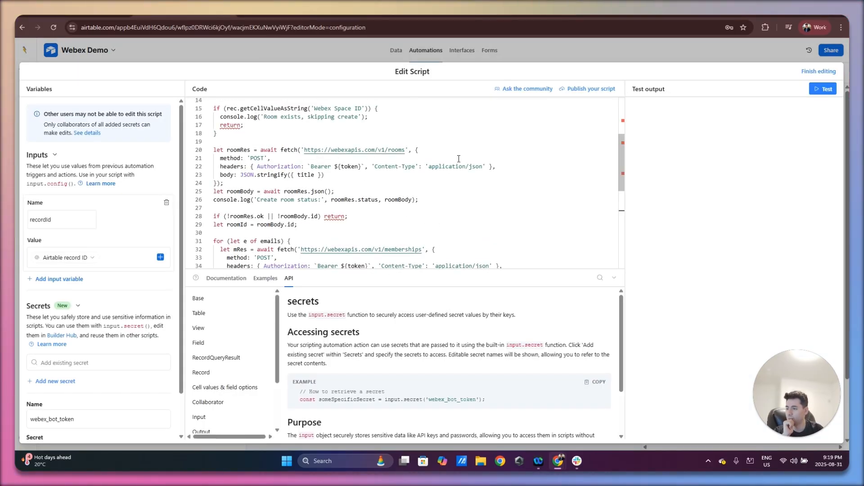
pyautogui.scroll(-1, 347, 183)
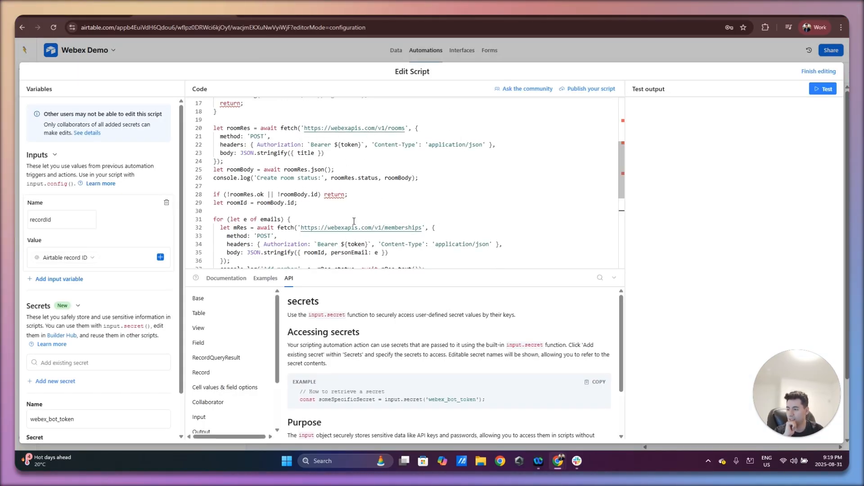
pyautogui.scroll(-1, 388, 224)
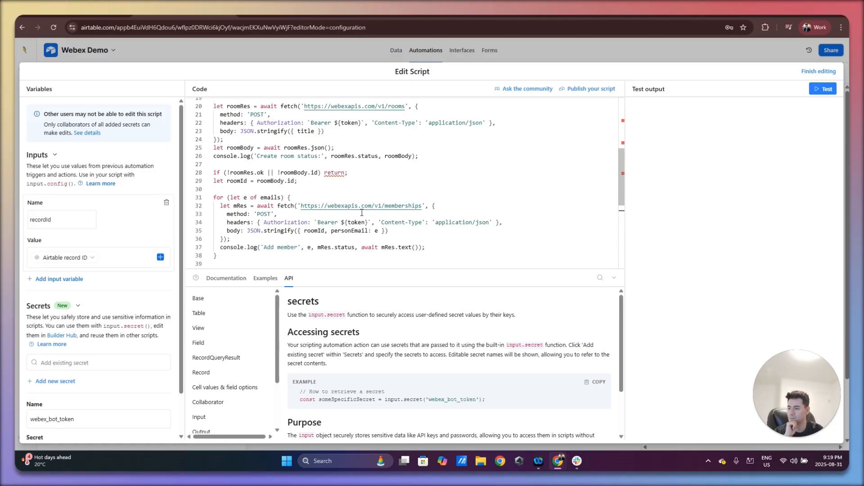
pyautogui.scroll(6, 409, 221)
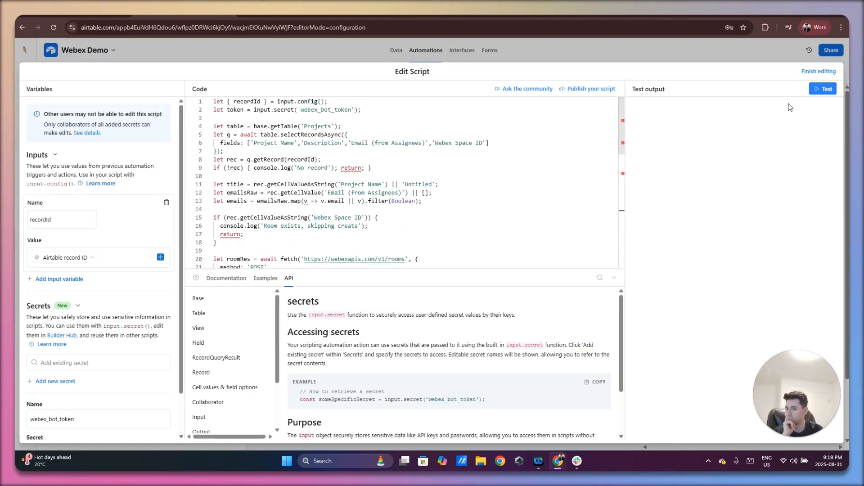
pyautogui.click(818, 72)
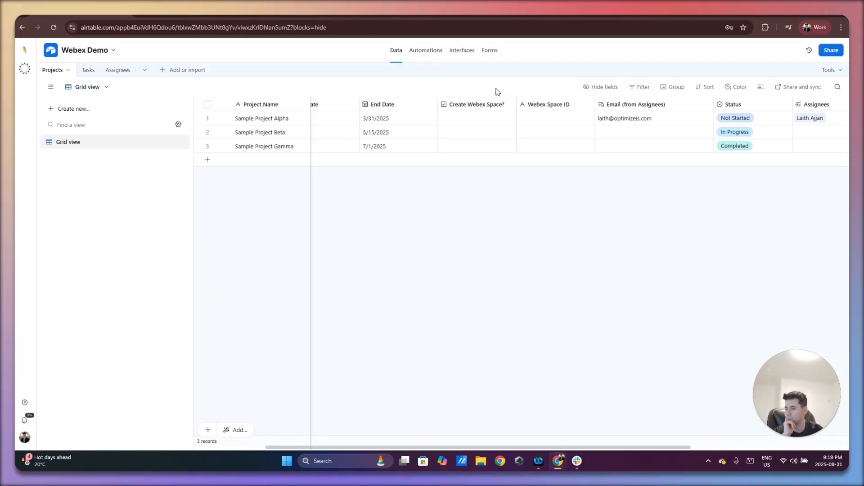
# Step: Check Create Webex Space? for Sample Project Alpha and choose a matching record to test the trigger
pyautogui.click(476, 119)
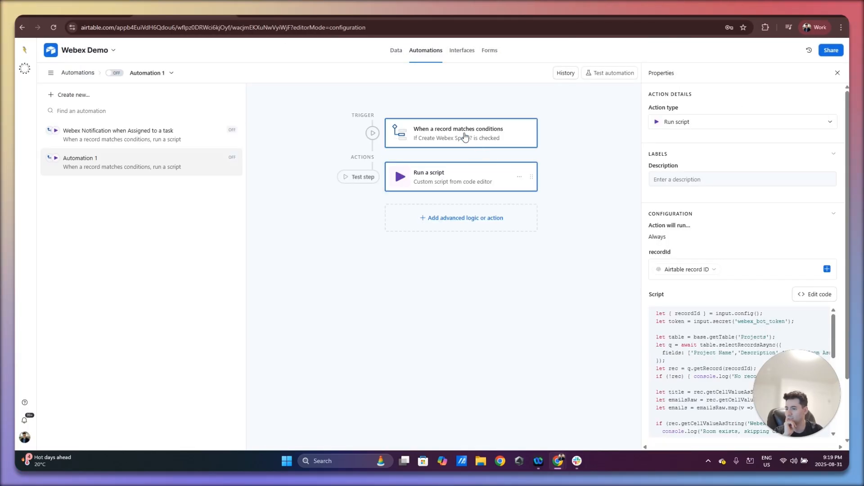
pyautogui.click(440, 130)
pyautogui.click(806, 328)
pyautogui.click(482, 198)
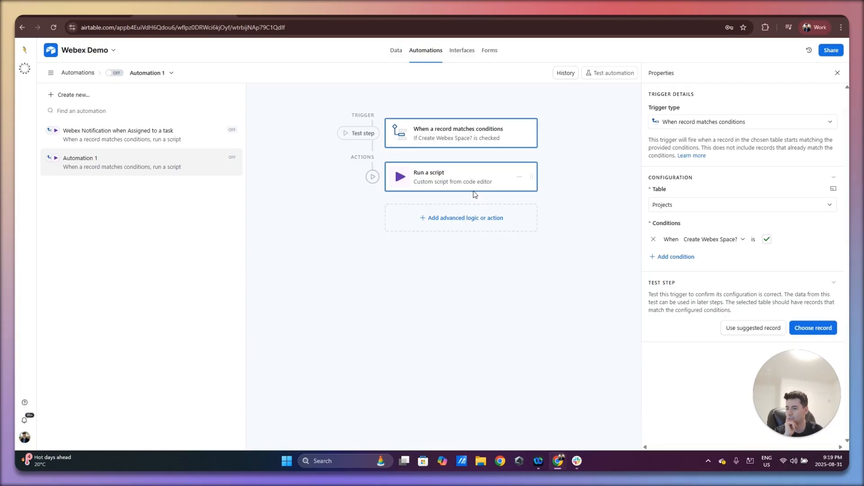
# Step: Open the code of the Run a script action and run a test of the script
pyautogui.click(484, 184)
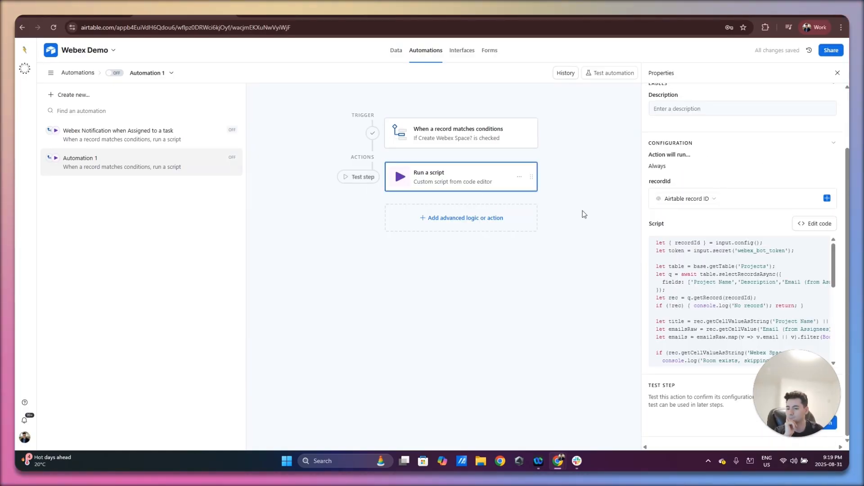
pyautogui.click(814, 223)
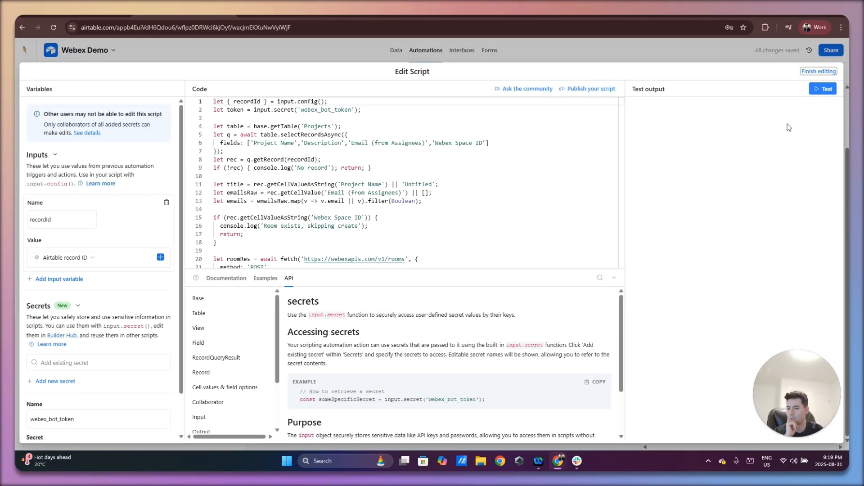
pyautogui.click(823, 89)
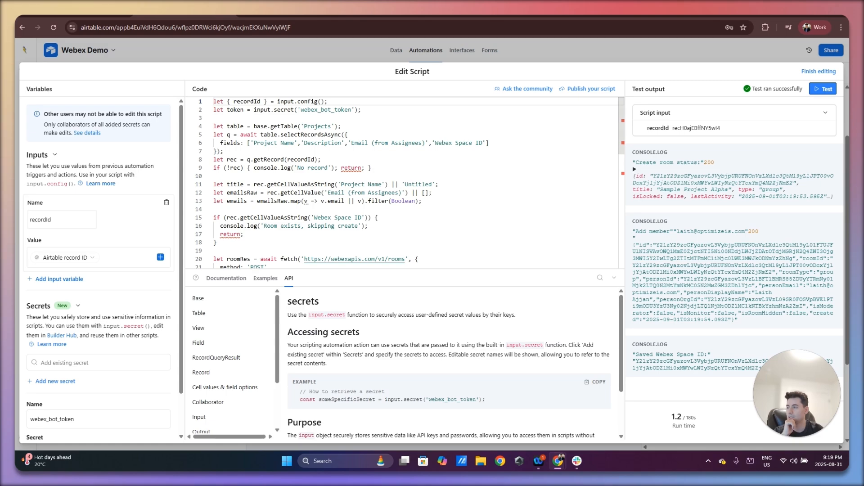
# Step: Widen the Webex Space ID column in the Projects table
pyautogui.click(121, 17)
pyautogui.moveTo(595, 104); pyautogui.dragTo(683, 105)
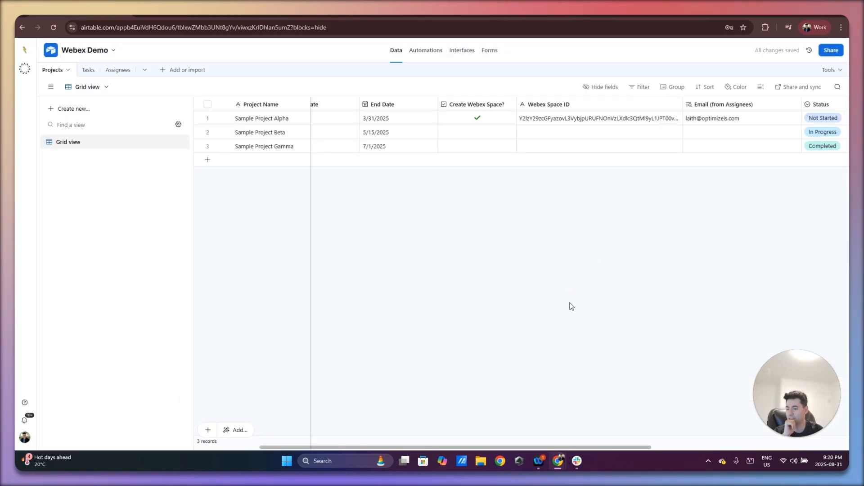
# Step: Switch to Webex to check the Sample Project Alpha space, and return to Airtable to review that project's fields
pyautogui.click(542, 462)
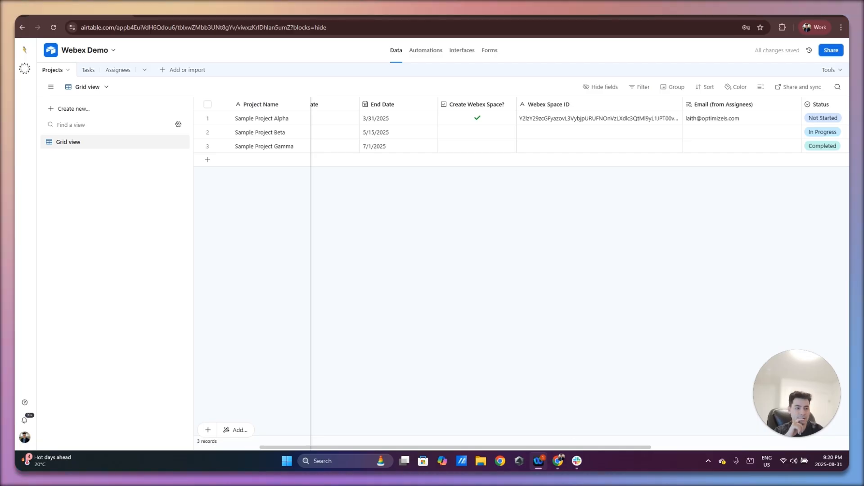
pyautogui.moveTo(849, 85); pyautogui.dragTo(567, 16)
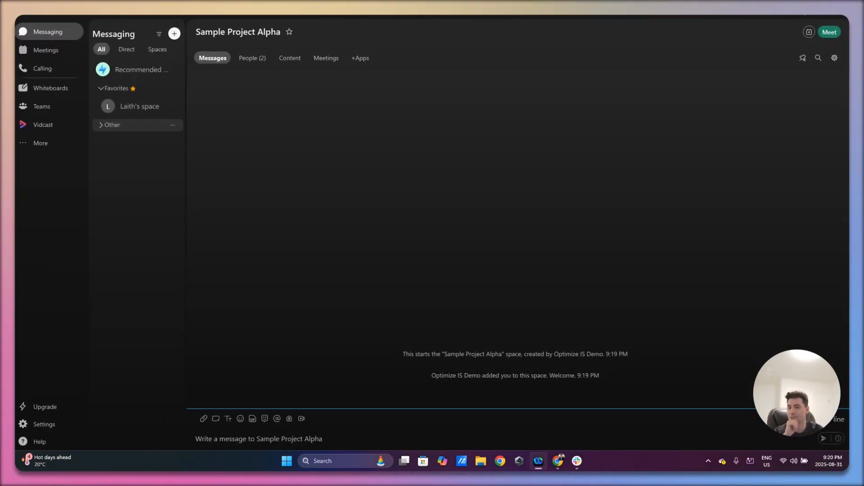
pyautogui.hotkey('alt', 'Tab')
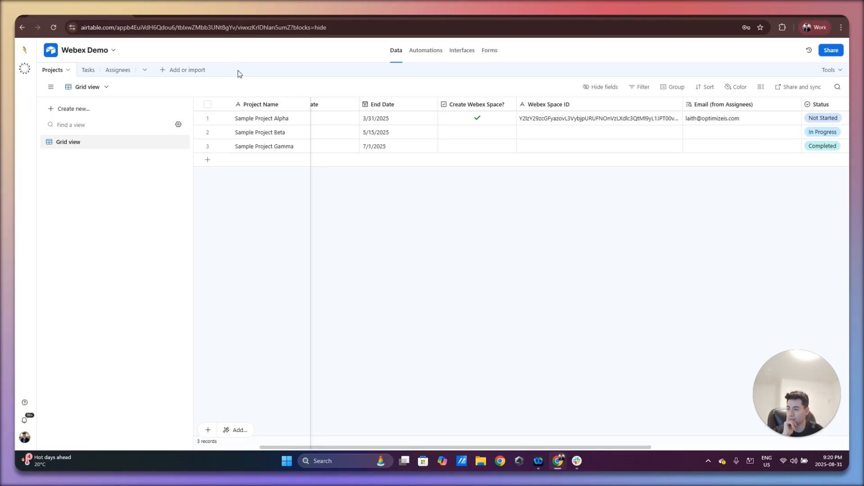
pyautogui.hscroll(-2, 441, 166)
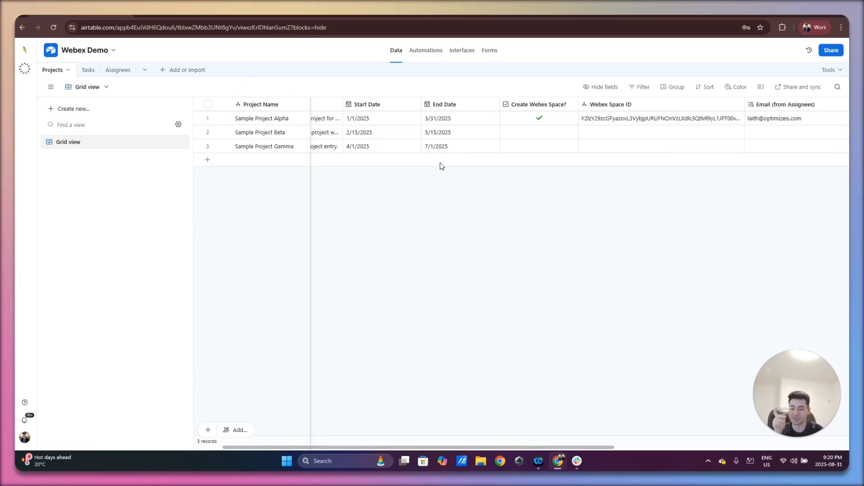
pyautogui.hscroll(-1, 440, 158)
pyautogui.hscroll(5, 525, 151)
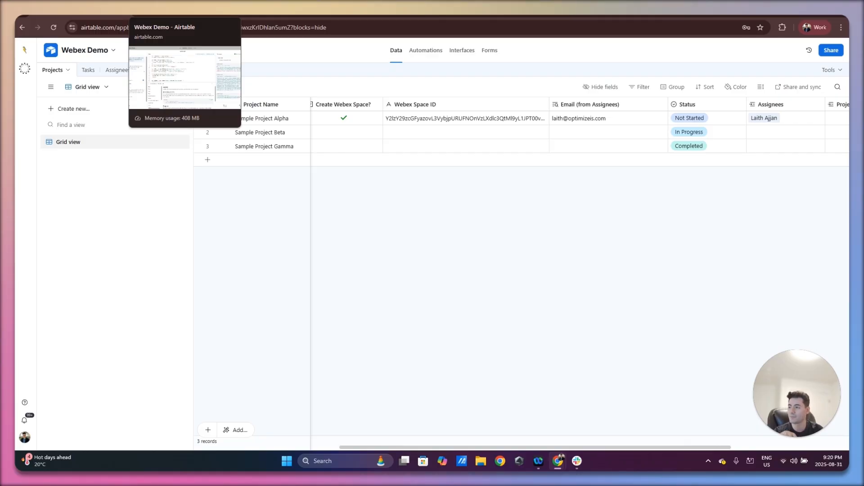
# Step: Close the script editor and rename Automation 1 as "Create webex space"
pyautogui.click(185, 16)
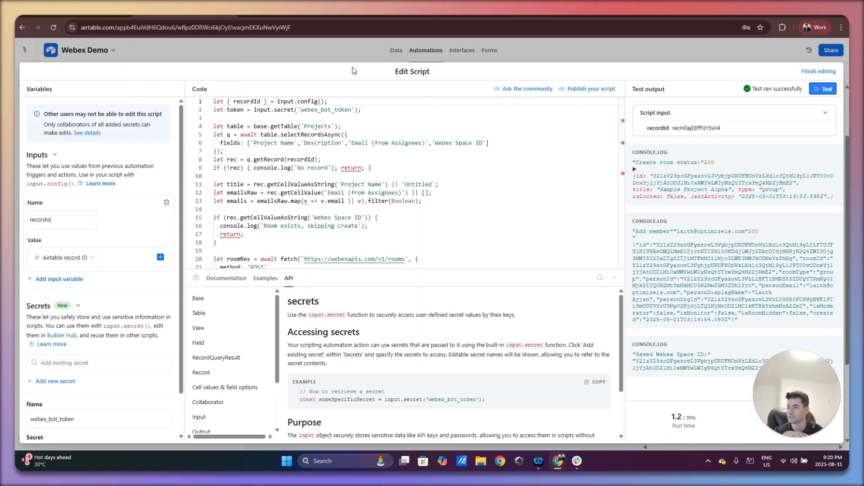
pyautogui.click(602, 52)
pyautogui.rightClick(167, 162)
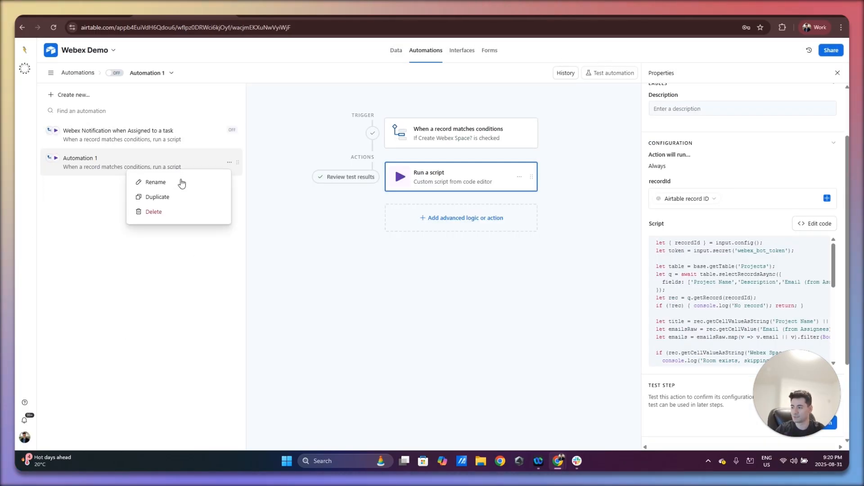
pyautogui.click(179, 181)
pyautogui.press('capslock')
pyautogui.write('C')
pyautogui.press('capslock')
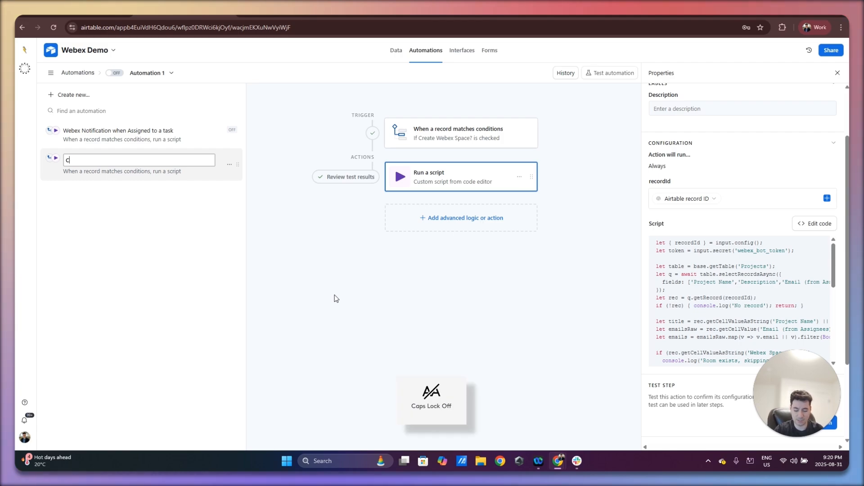
pyautogui.write('reate webex s')
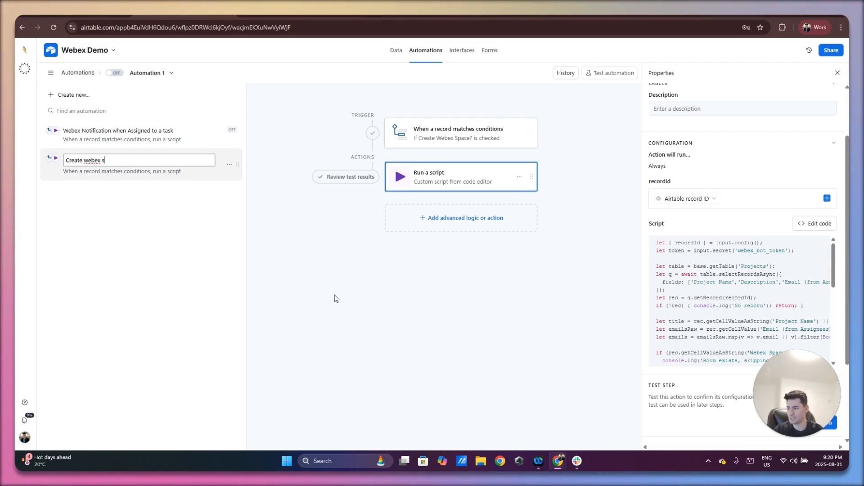
pyautogui.write('pace')
pyautogui.press('Return')
# Step: Create a new automation and name it "Send Status Updates to Webex Space"
pyautogui.click(192, 95)
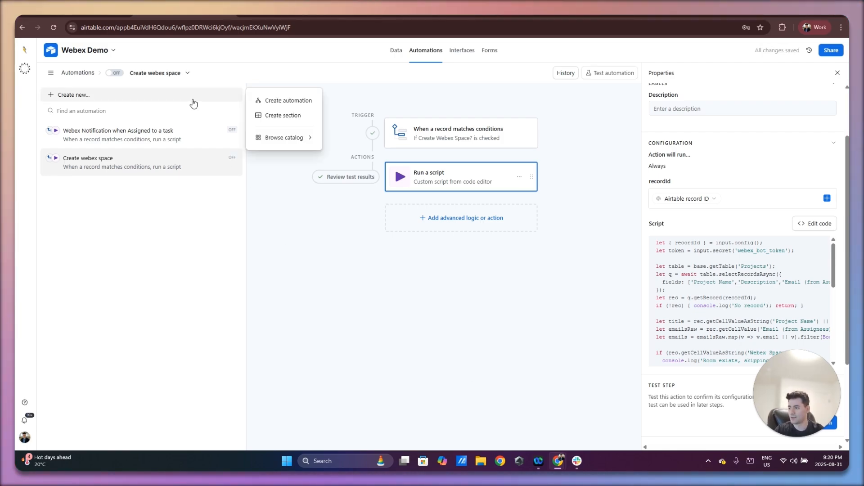
pyautogui.click(266, 100)
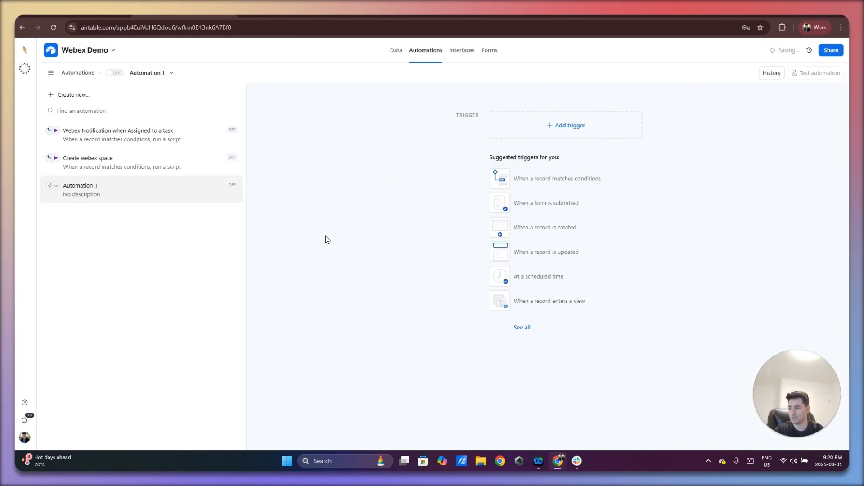
pyautogui.click(168, 74)
pyautogui.click(173, 94)
pyautogui.write('Sen')
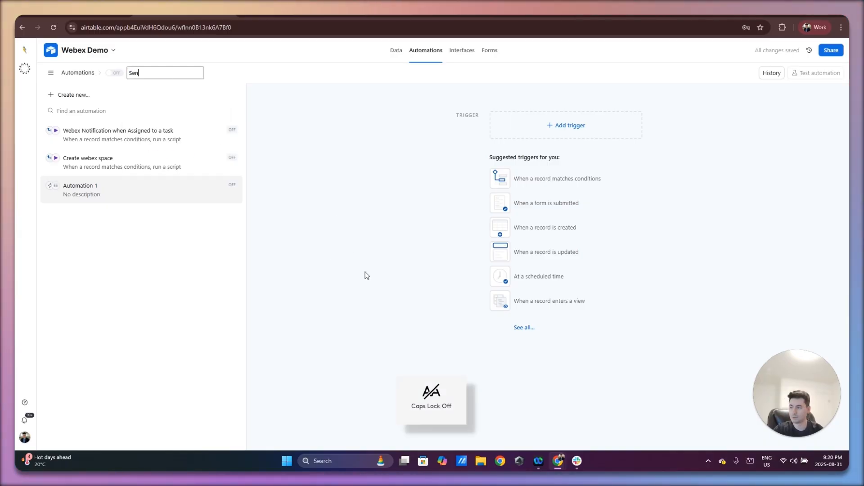
pyautogui.write('d Status Up')
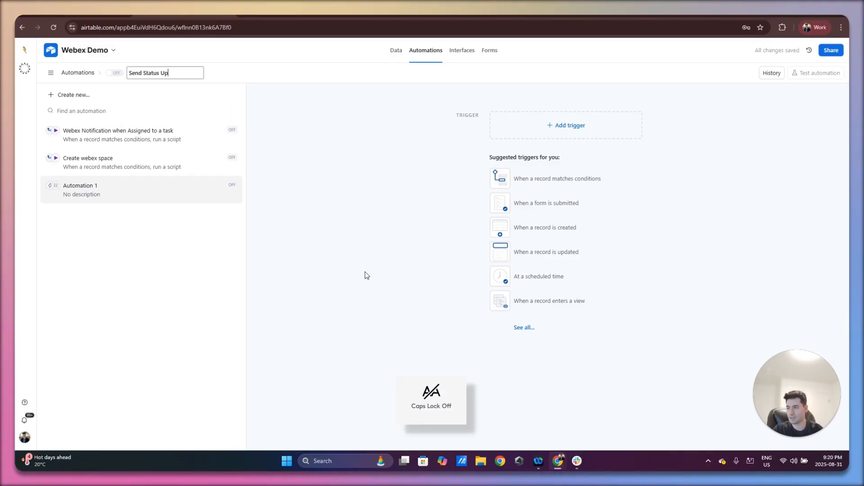
pyautogui.write('dates to')
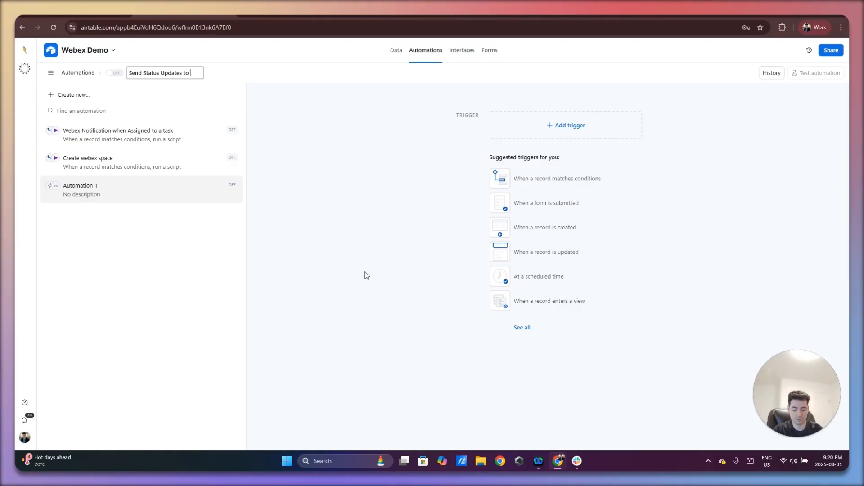
pyautogui.press('capslock')
pyautogui.write('W')
pyautogui.press('capslock')
pyautogui.write('ebex Spsa')
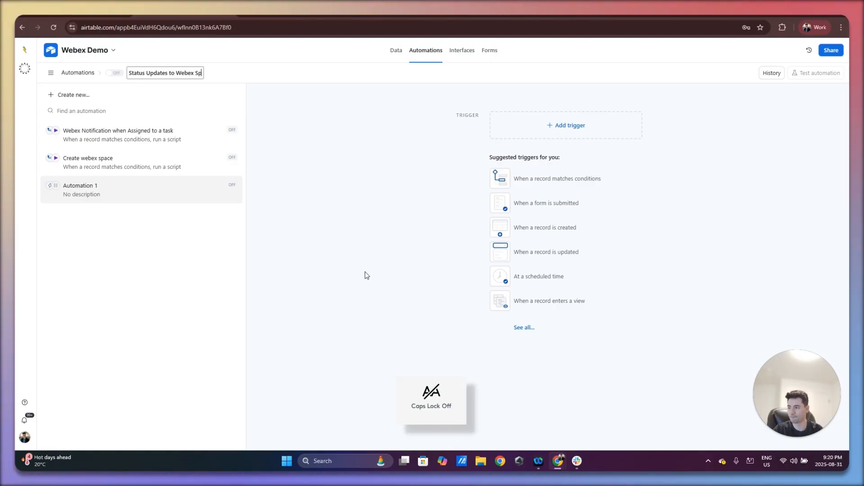
pyautogui.press('BackSpace')
pyautogui.press('BackSpace')
pyautogui.write('ace')
pyautogui.press('Return')
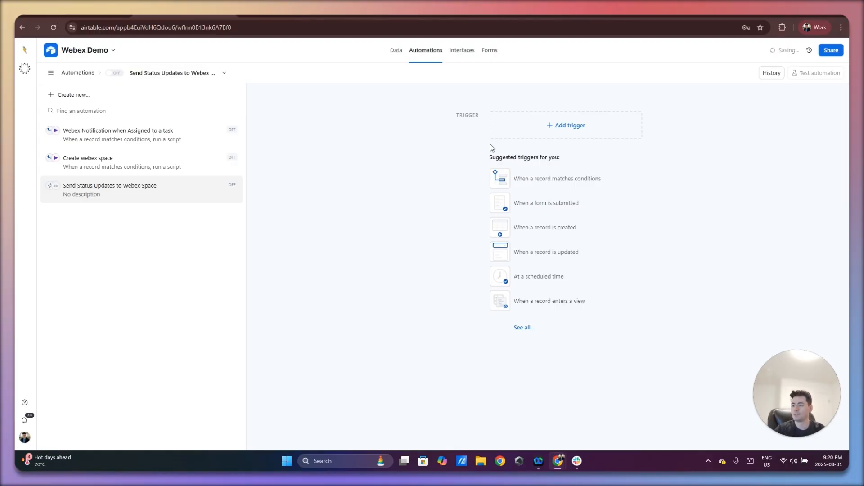
# Step: Add a record-updated trigger on the Projects table that watches only the Status field
pyautogui.click(556, 126)
pyautogui.click(583, 197)
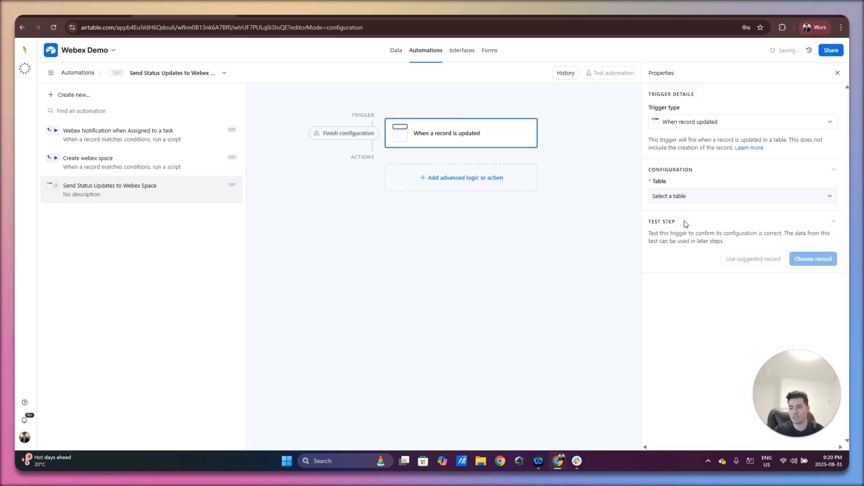
pyautogui.click(699, 207)
pyautogui.click(677, 225)
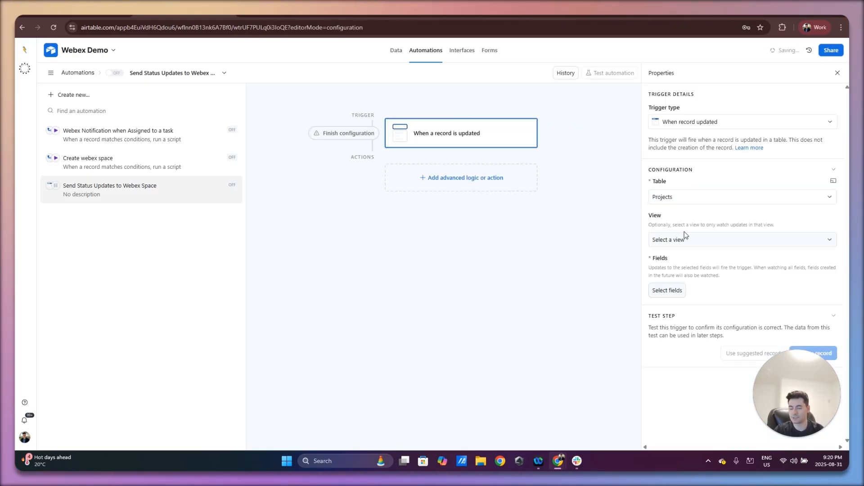
pyautogui.click(675, 291)
pyautogui.click(680, 390)
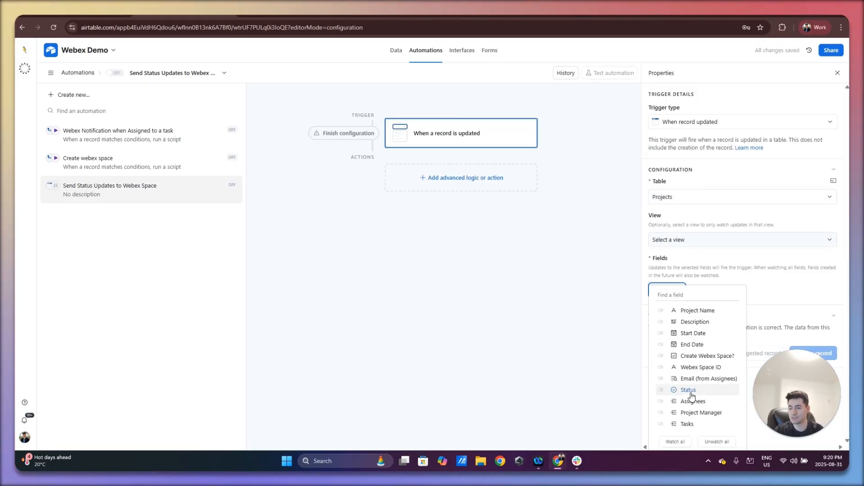
pyautogui.click(516, 269)
# Step: Add a conditional logic group that runs its actions if Webex Space ID is not empty
pyautogui.click(472, 179)
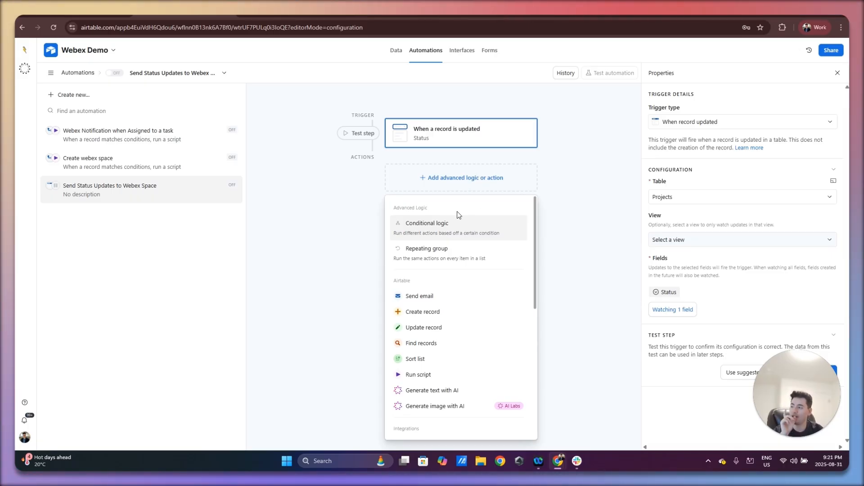
pyautogui.click(485, 231)
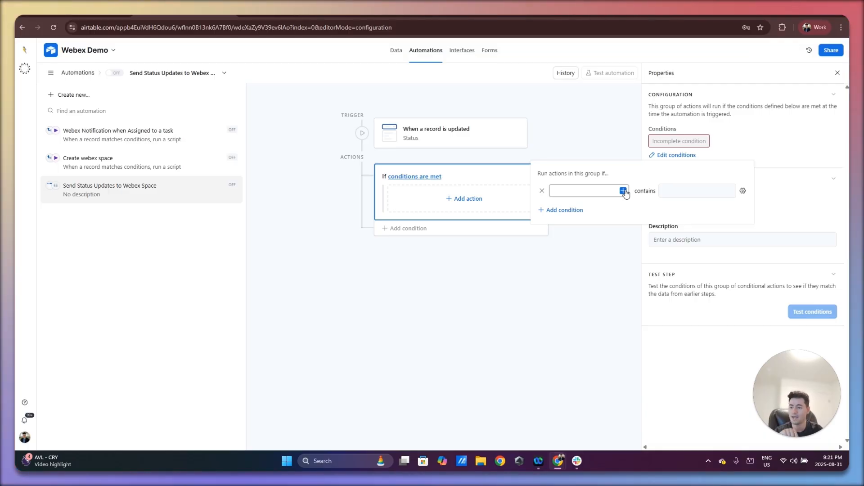
pyautogui.click(623, 191)
pyautogui.scroll(-3, 571, 269)
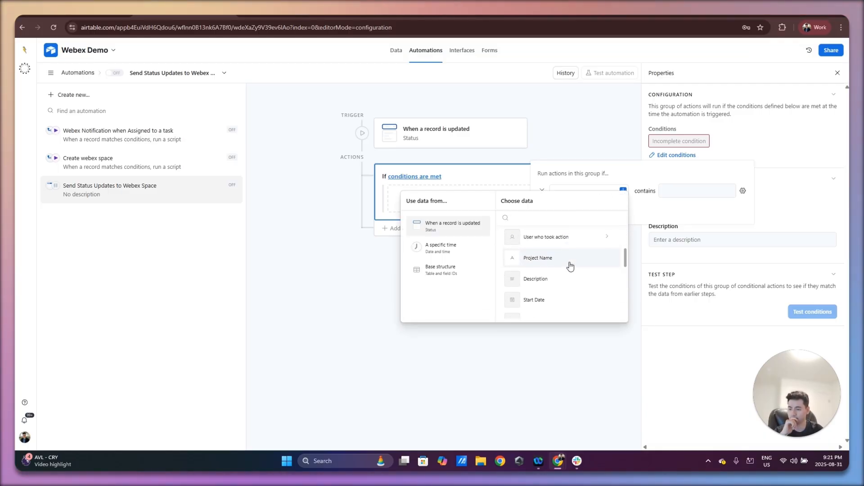
pyautogui.scroll(-8, 571, 266)
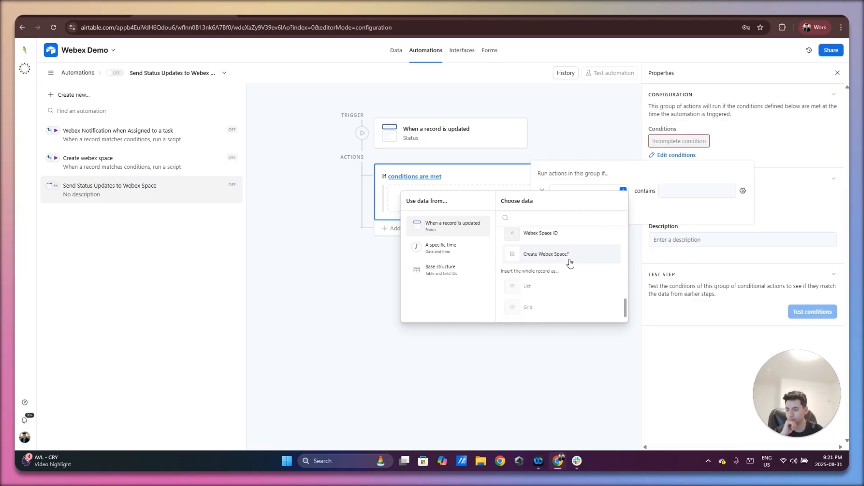
pyautogui.click(568, 236)
pyautogui.click(633, 191)
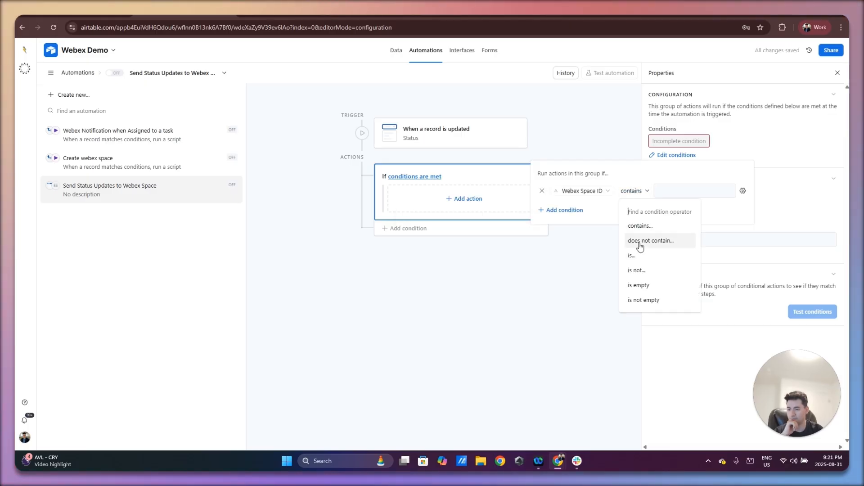
pyautogui.click(661, 301)
pyautogui.click(466, 210)
# Step: Add a Run script action to the conditional group, with an input variable recordId set to the trigger's Airtable record ID
pyautogui.click(468, 210)
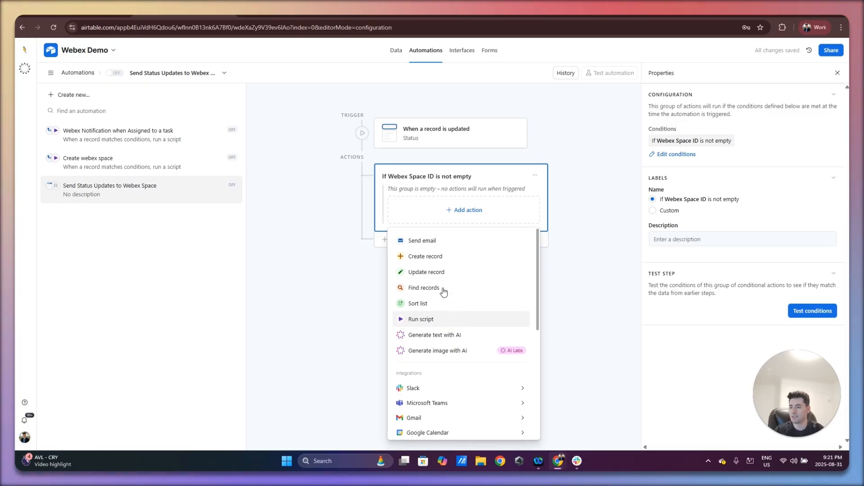
pyautogui.click(424, 319)
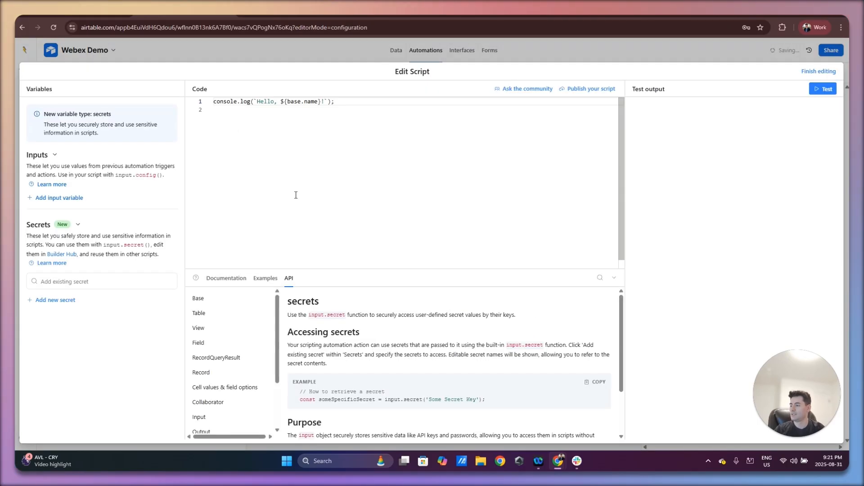
pyautogui.click(75, 200)
pyautogui.write('record')
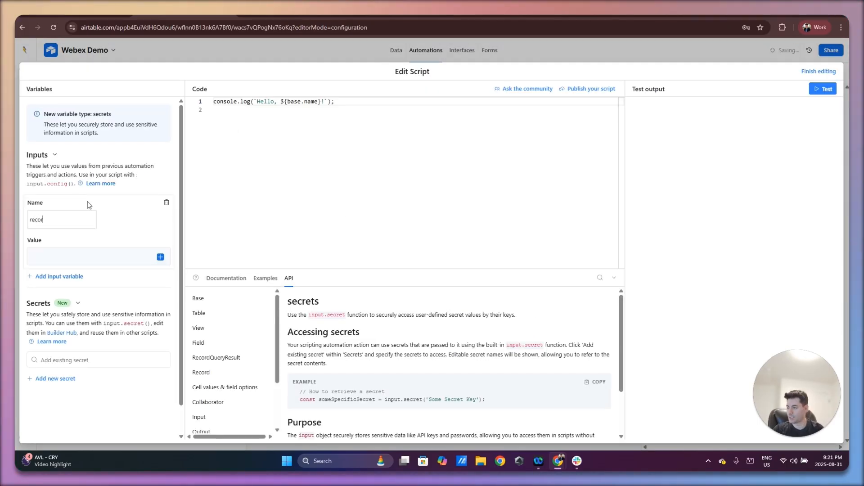
pyautogui.press('capslock')
pyautogui.write('I')
pyautogui.press('capslock')
pyautogui.write('d')
pyautogui.click(144, 257)
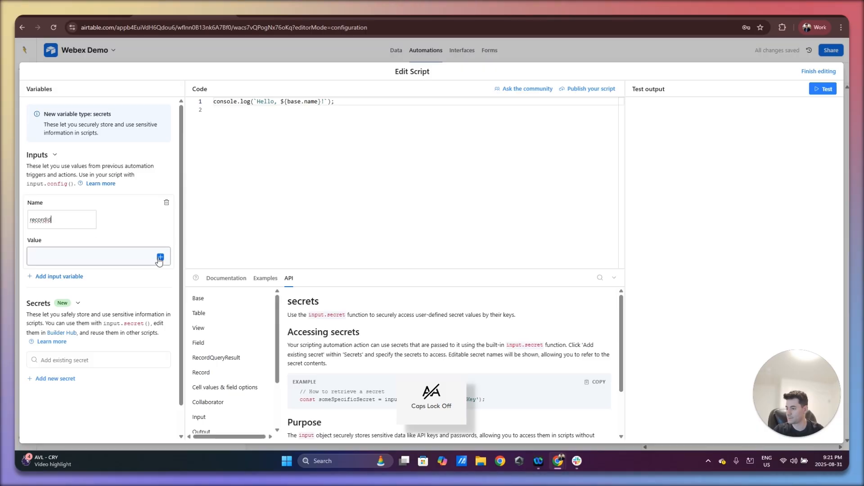
pyautogui.click(160, 257)
pyautogui.click(200, 366)
# Step: Add the existing secret webex_bot_token to the status update script
pyautogui.click(82, 364)
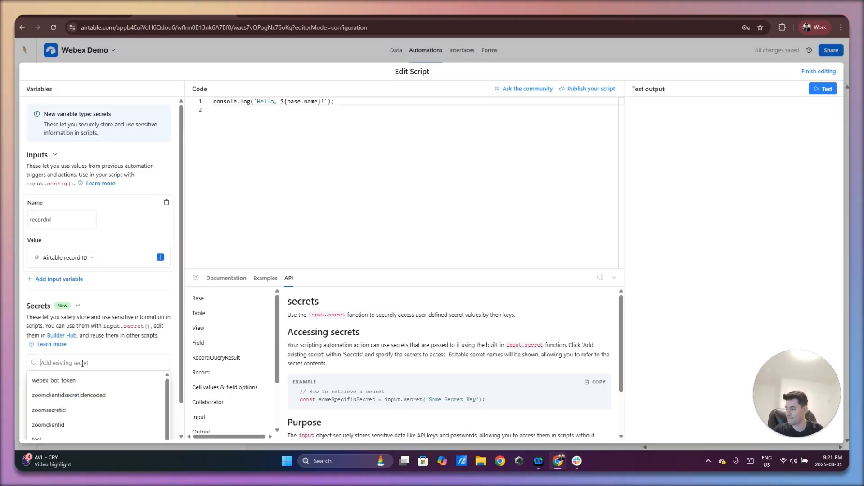
pyautogui.click(90, 374)
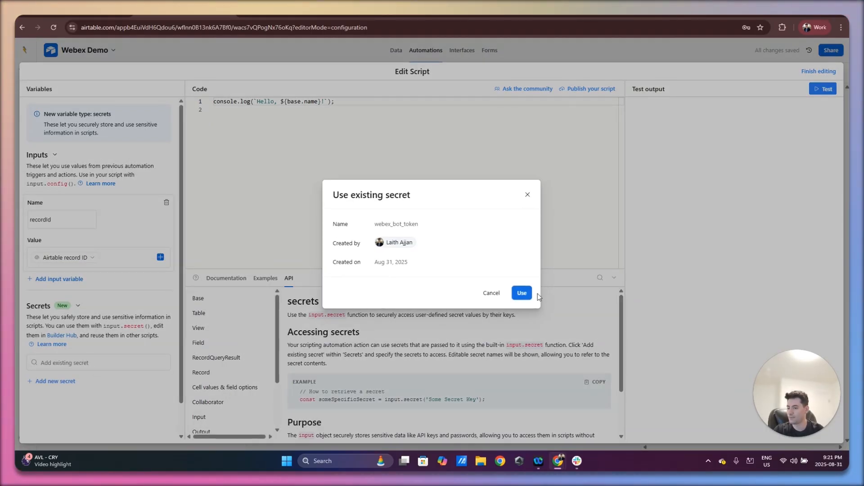
pyautogui.click(522, 294)
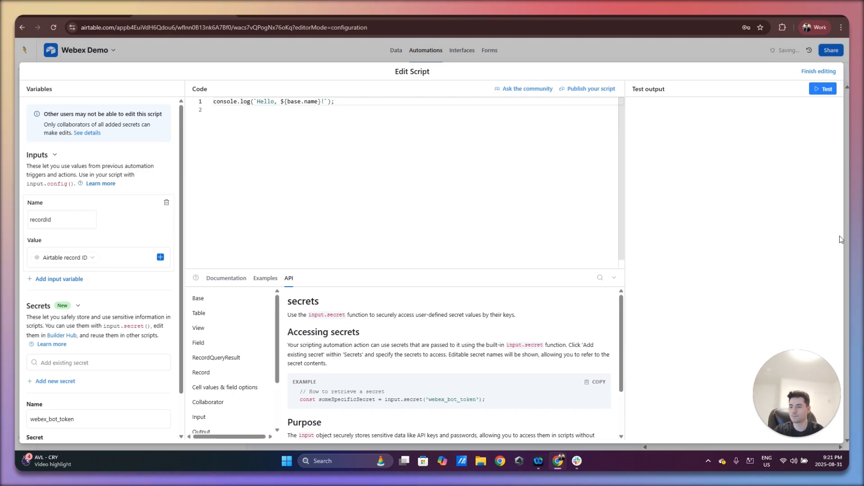
pyautogui.click(263, 188)
pyautogui.hotkey('ctrl', 'a')
pyautogui.hotkey('ctrl', 'v')
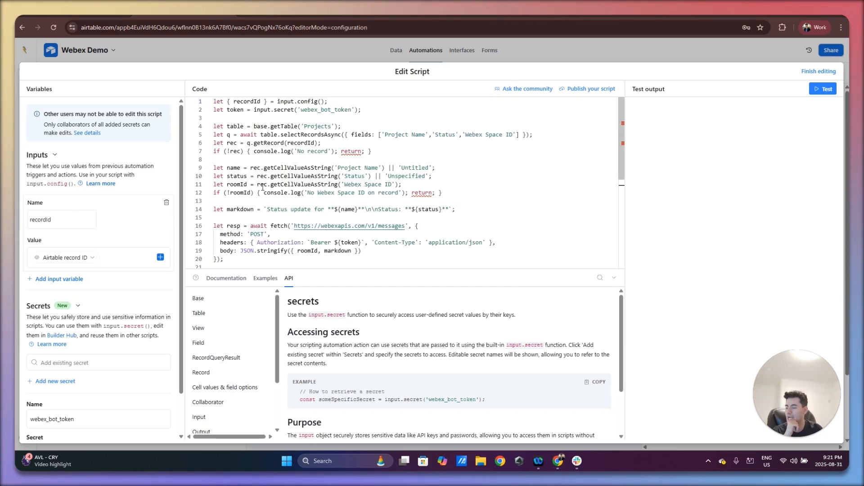
pyautogui.scroll(-2, 262, 189)
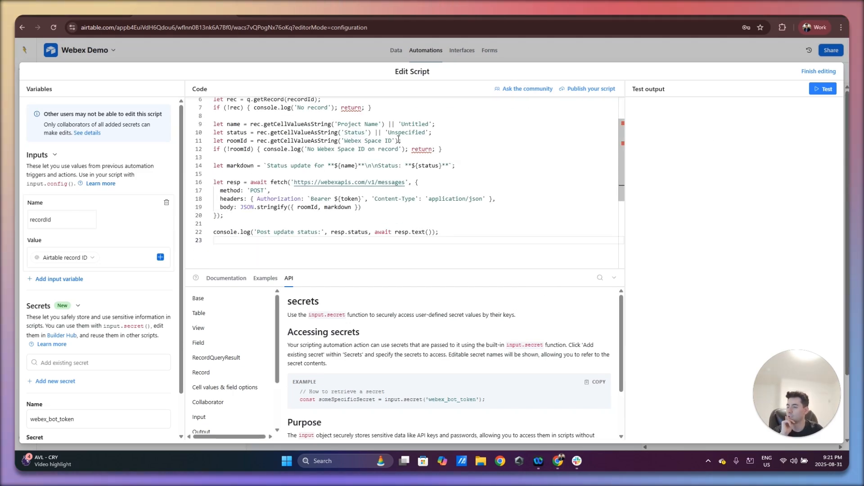
# Step: Examine the request body parameters in the Webex Create a Message API reference and review the status update script against them
pyautogui.click(464, 16)
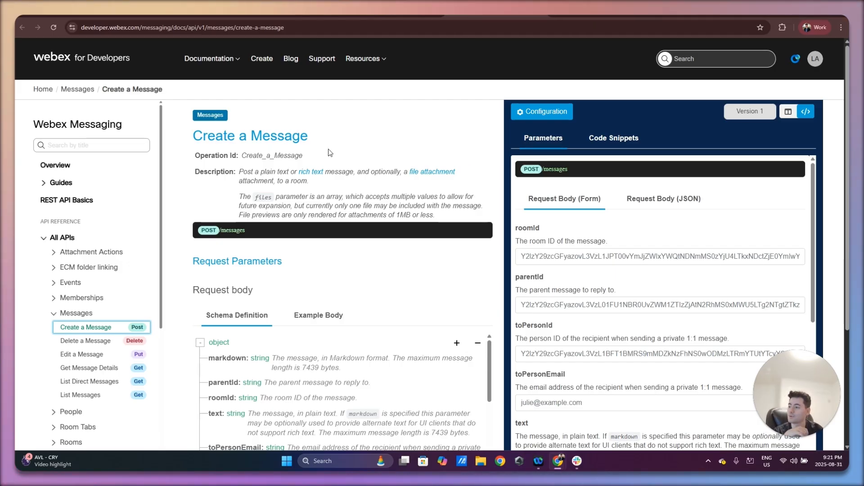
pyautogui.scroll(-2, 272, 188)
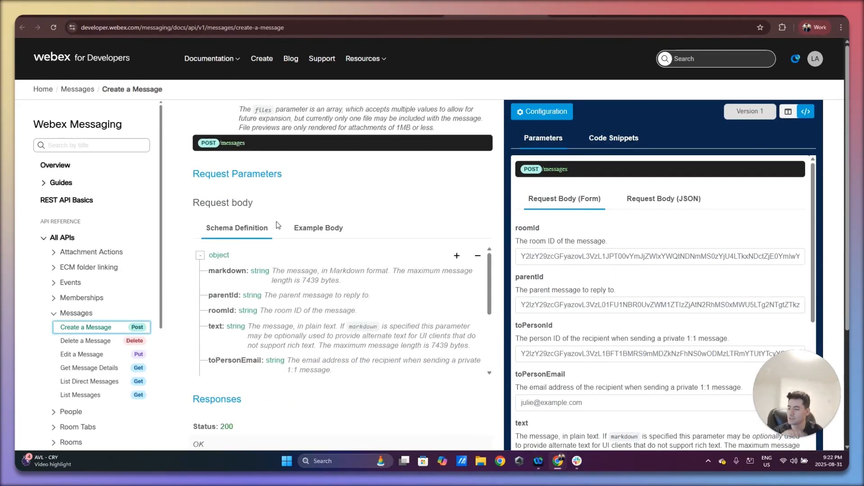
pyautogui.scroll(-1, 232, 223)
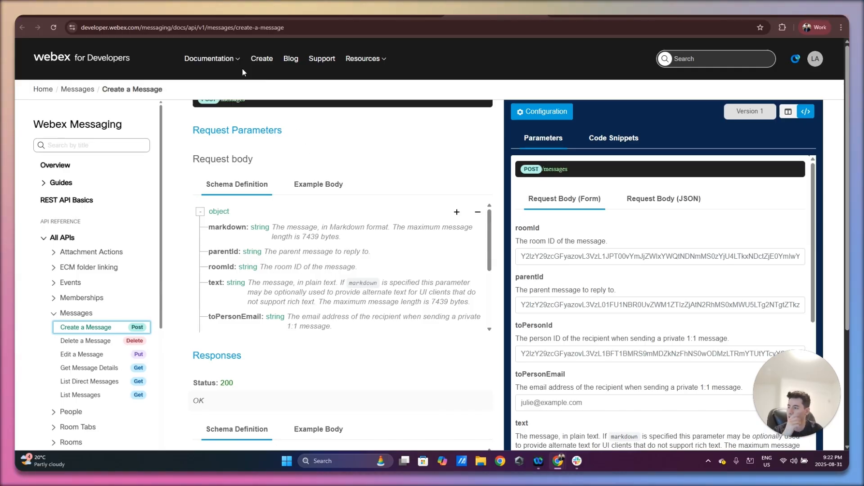
pyautogui.click(81, 17)
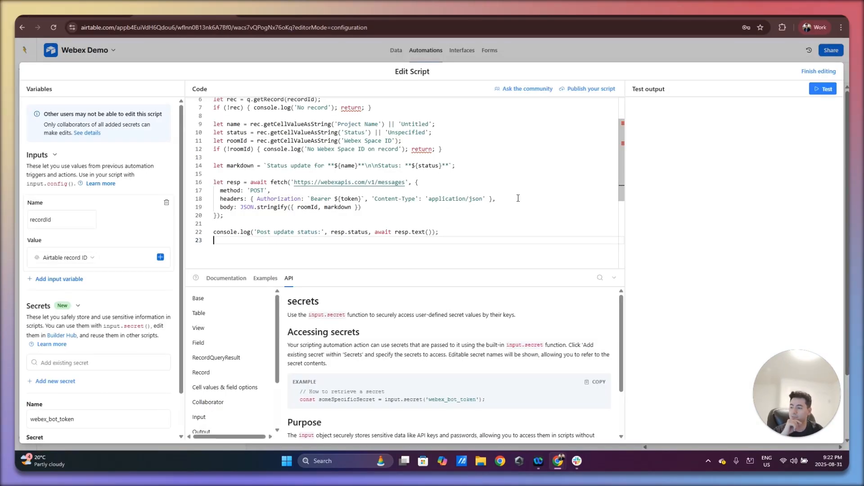
pyautogui.scroll(2, 518, 198)
pyautogui.scroll(-1, 482, 232)
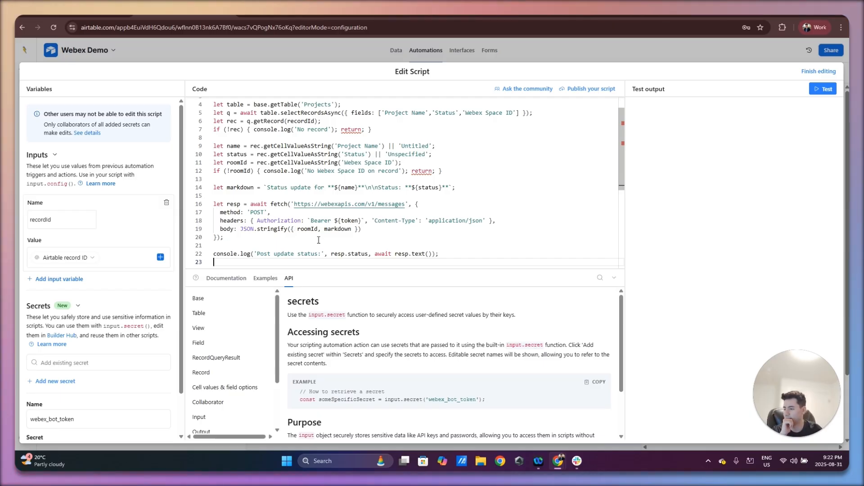
pyautogui.scroll(1, 508, 209)
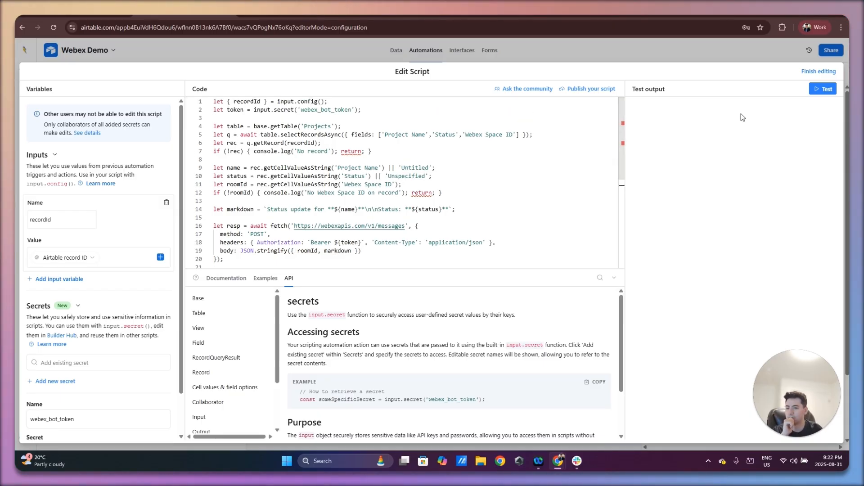
# Step: Test the trigger and script with the Sample Project Alpha record and check its space in Webex for the status message
pyautogui.click(821, 89)
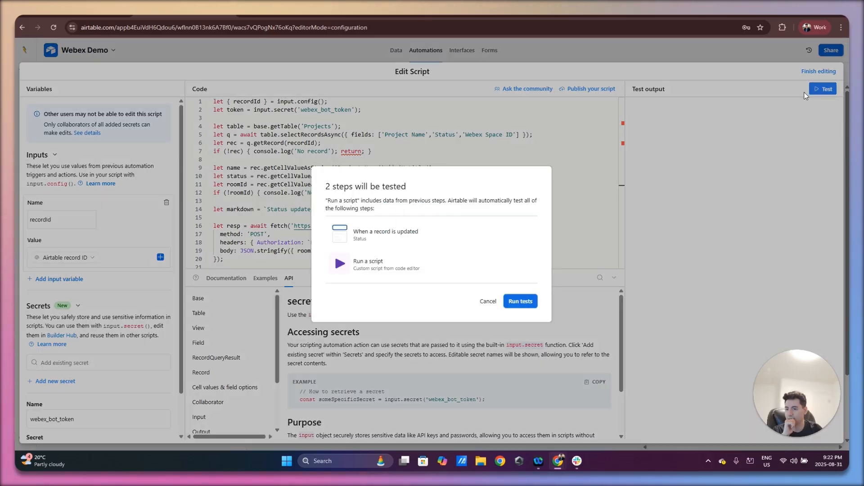
pyautogui.click(519, 301)
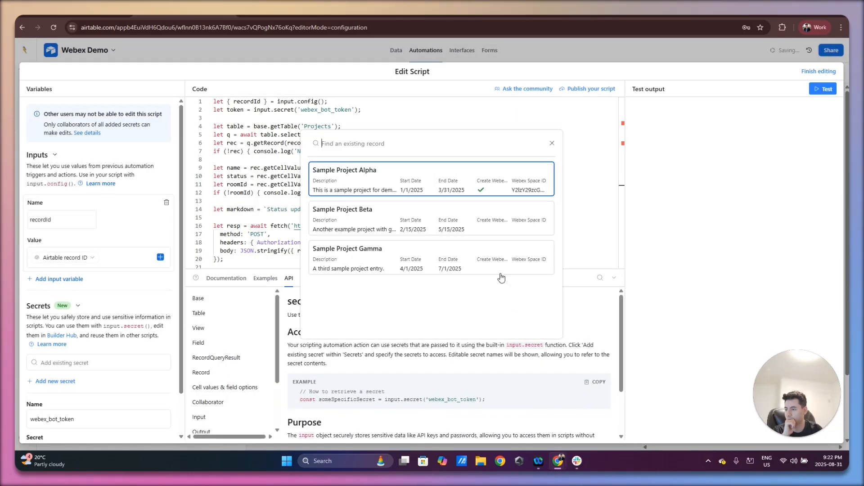
pyautogui.click(430, 182)
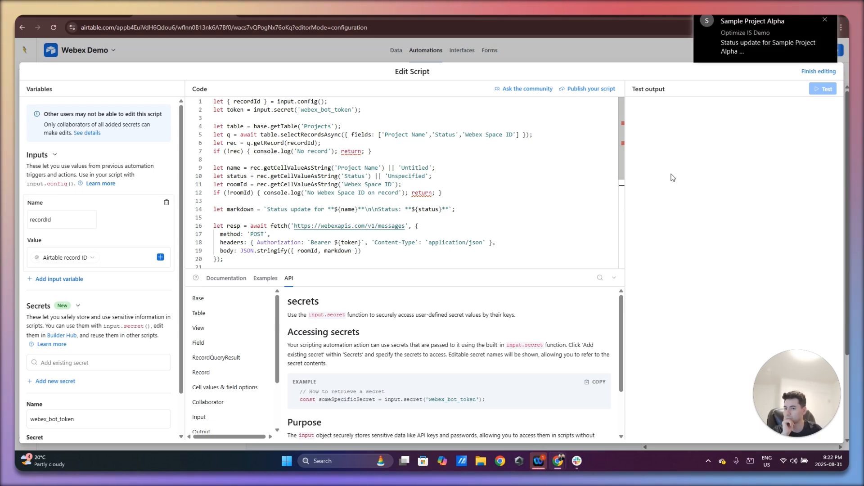
pyautogui.click(539, 461)
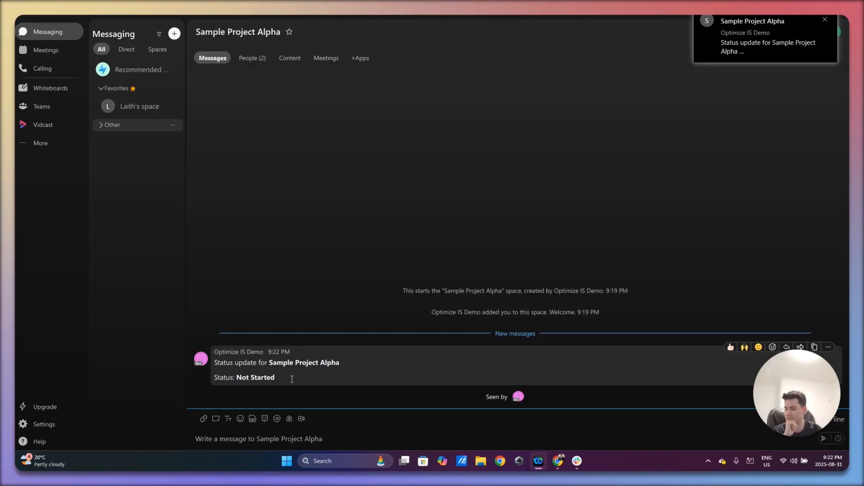
pyautogui.click(541, 461)
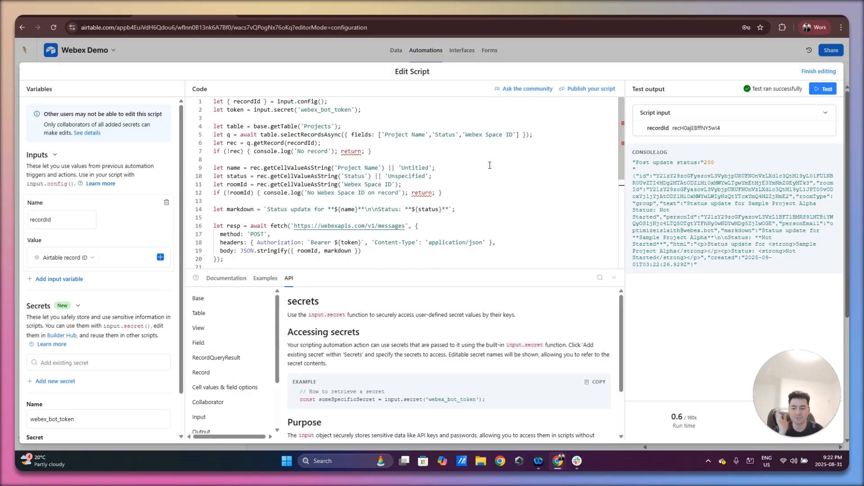